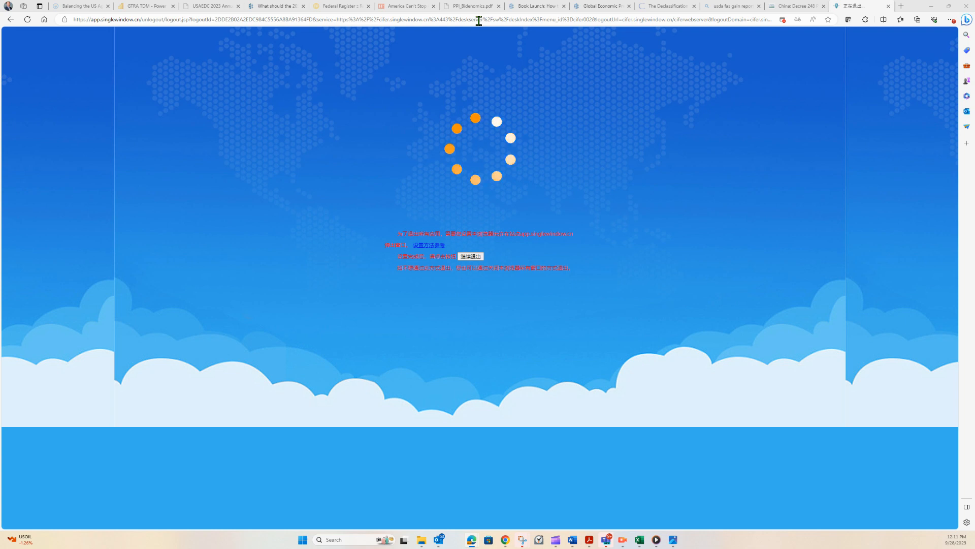
Go to the cifer.singlewindow.cn site from the address bar.
click(479, 20)
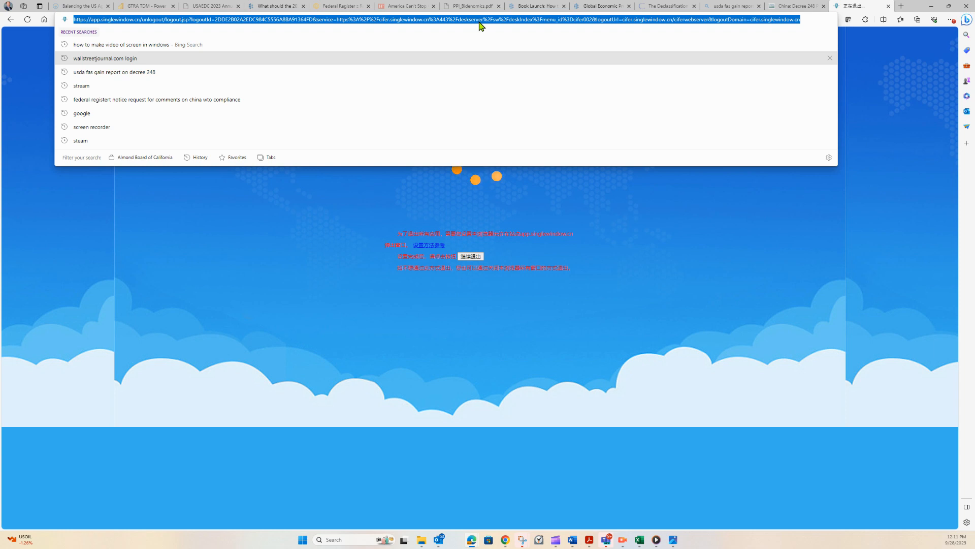
text(cif)
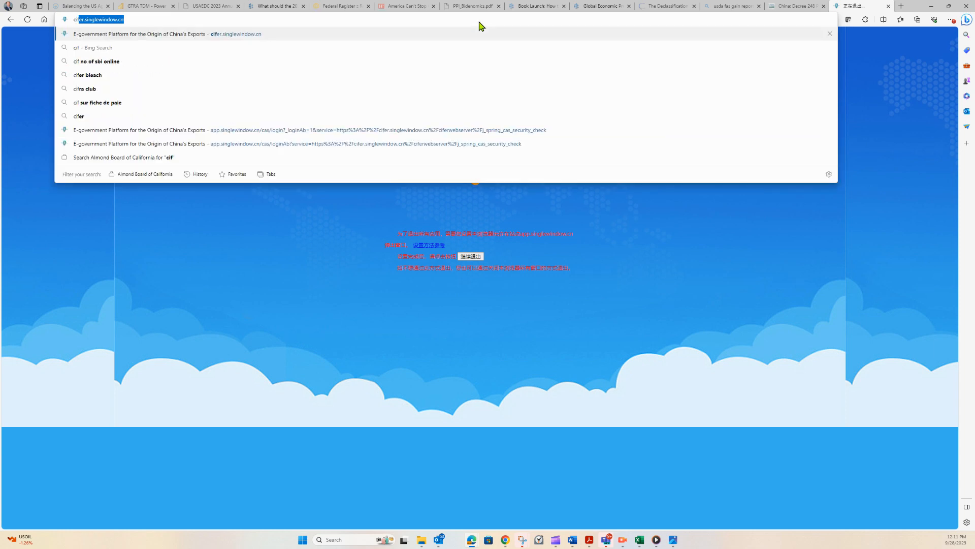
key(End)
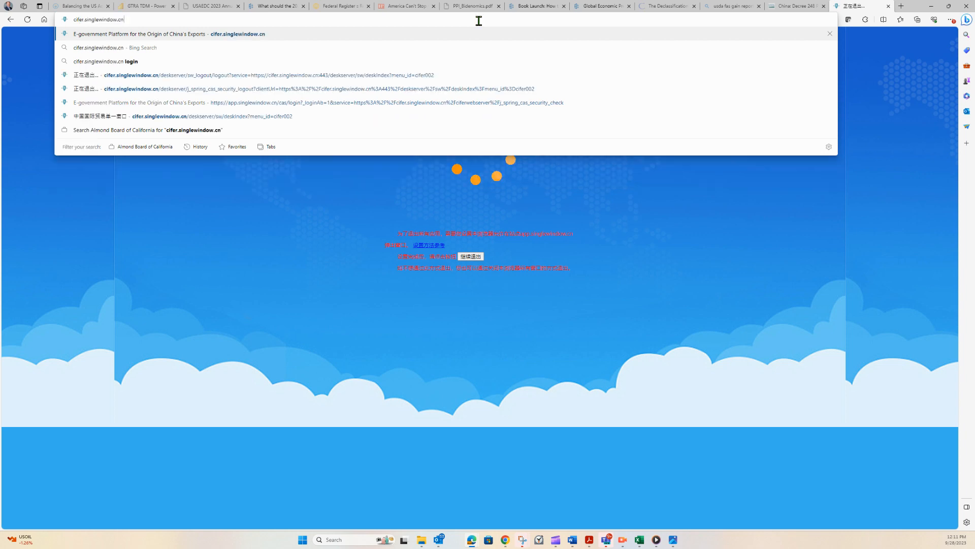
key(Return)
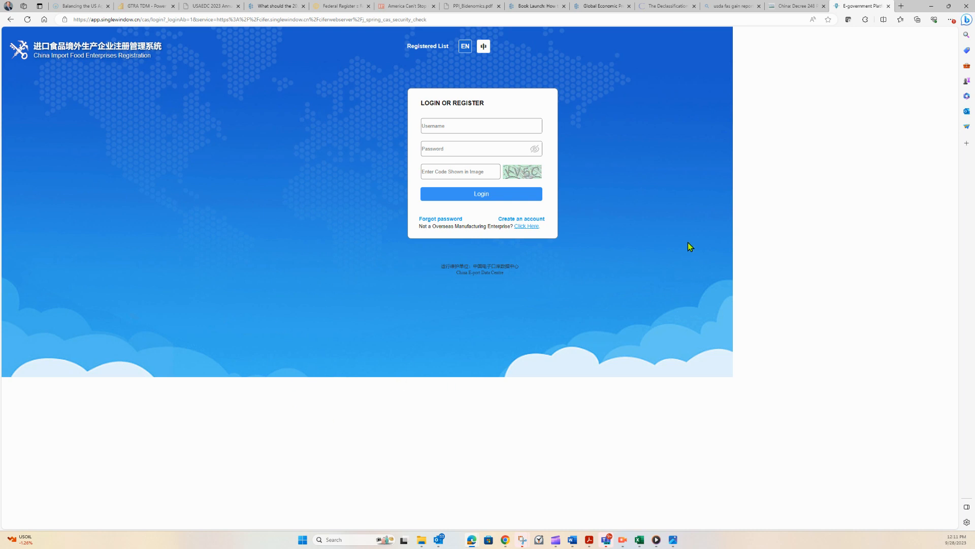
Log in with the account username, password and the verification code shown in the image.
click(516, 126)
text(keithnuts)
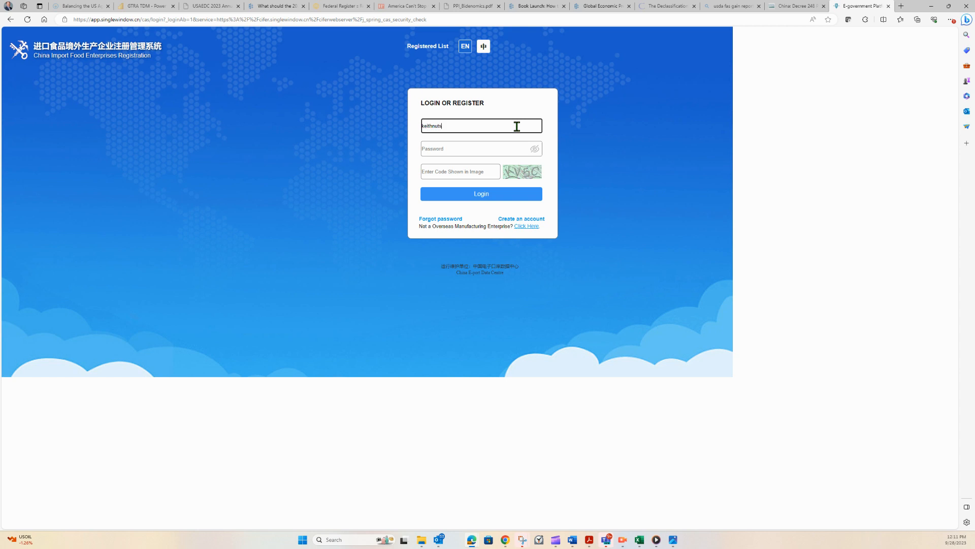
key(Tab)
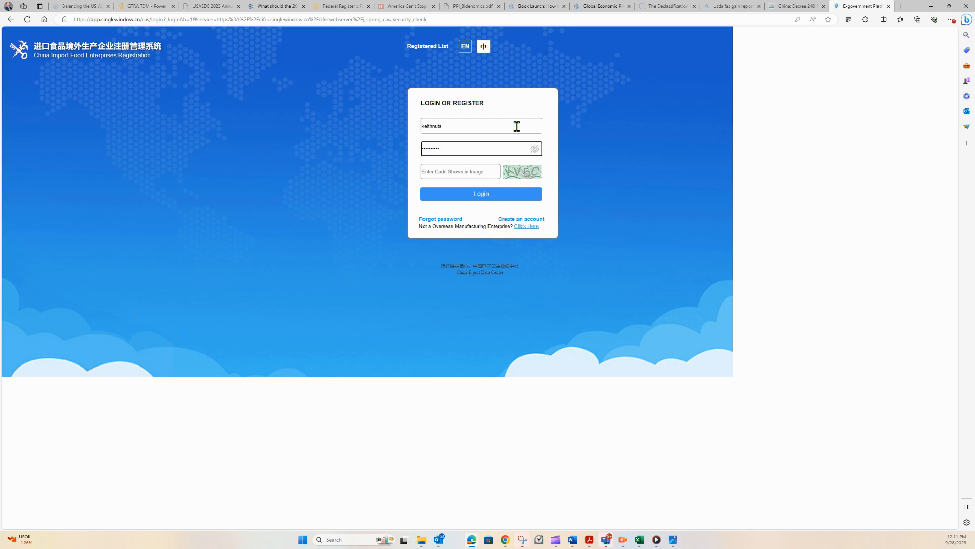
click(484, 167)
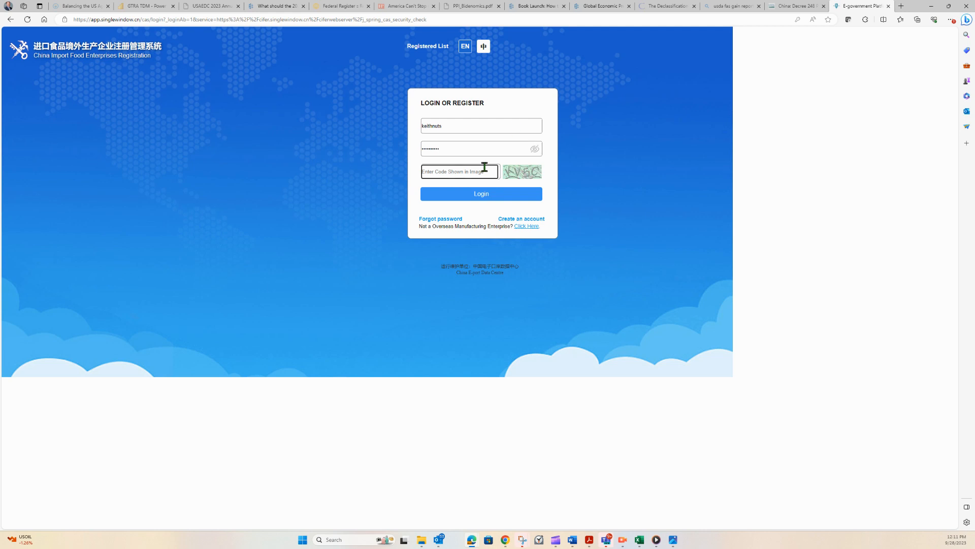
text(KV5C)
click(486, 193)
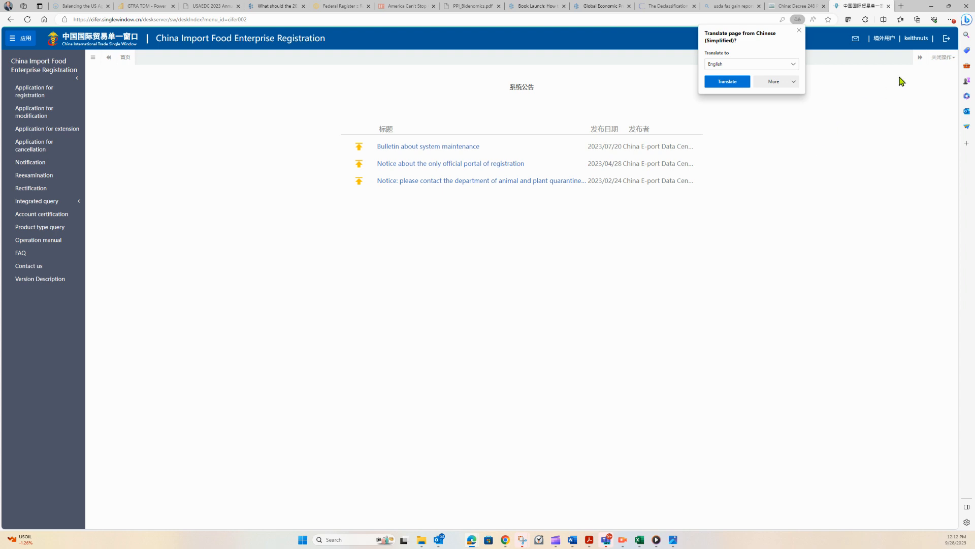
Dismiss the translation offer and open the application form query under Integrated query.
click(799, 31)
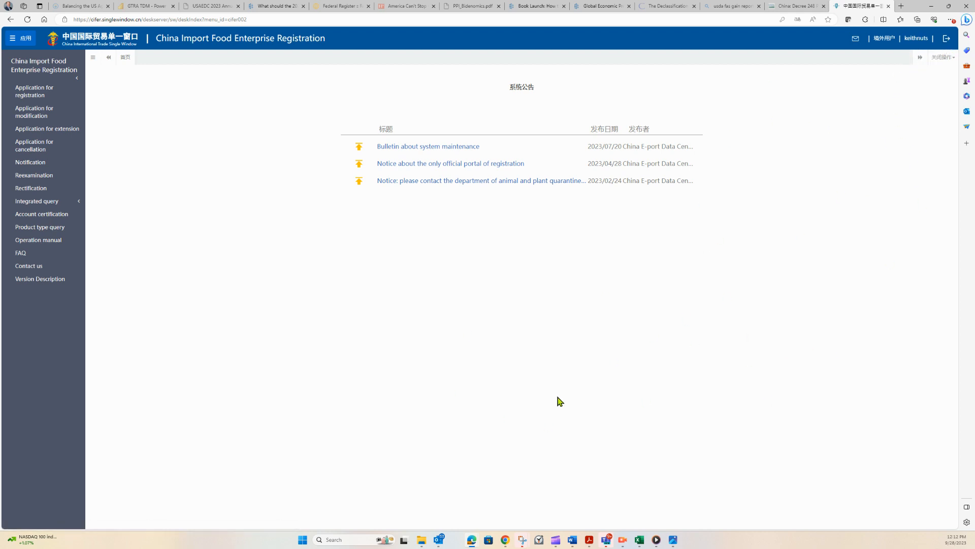
click(44, 202)
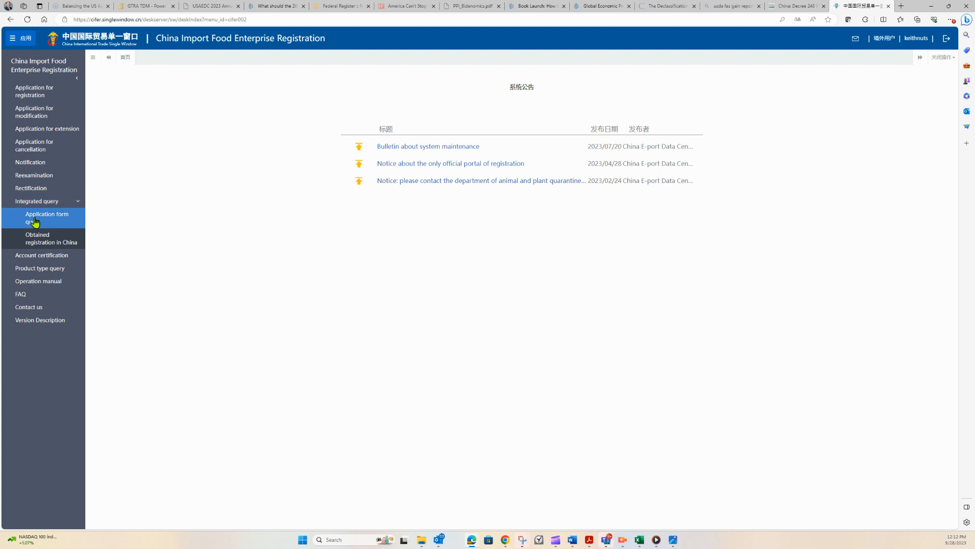
click(59, 219)
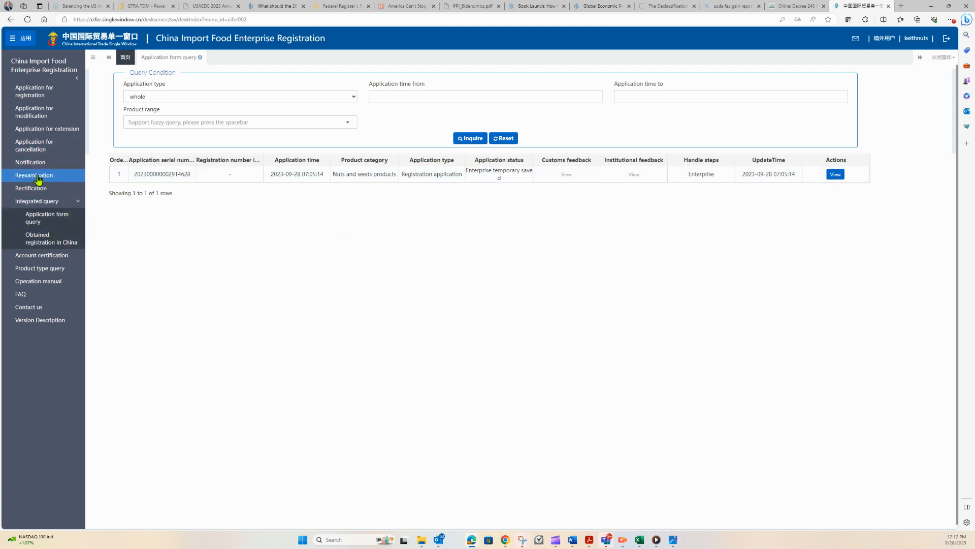
Open Account certification and review the competent authority options without selecting one.
click(50, 257)
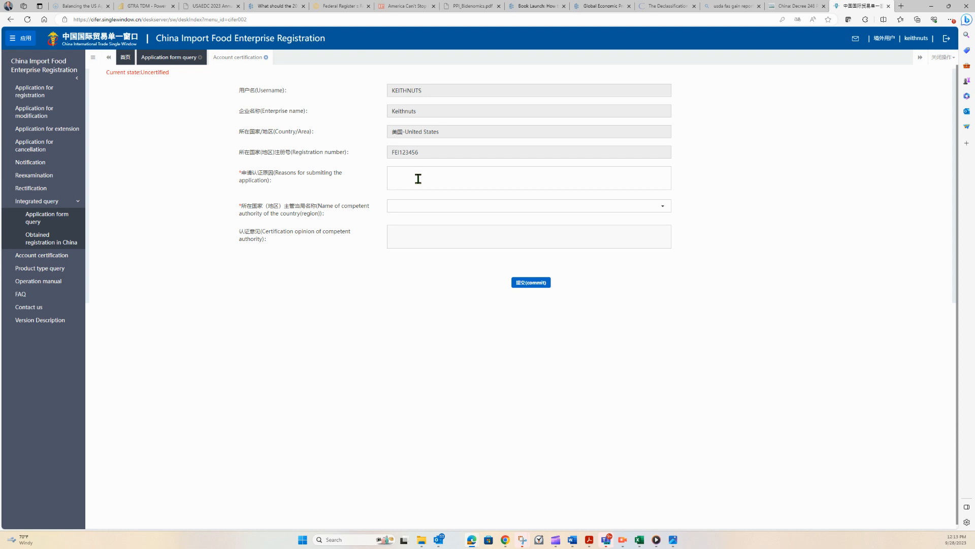
click(665, 209)
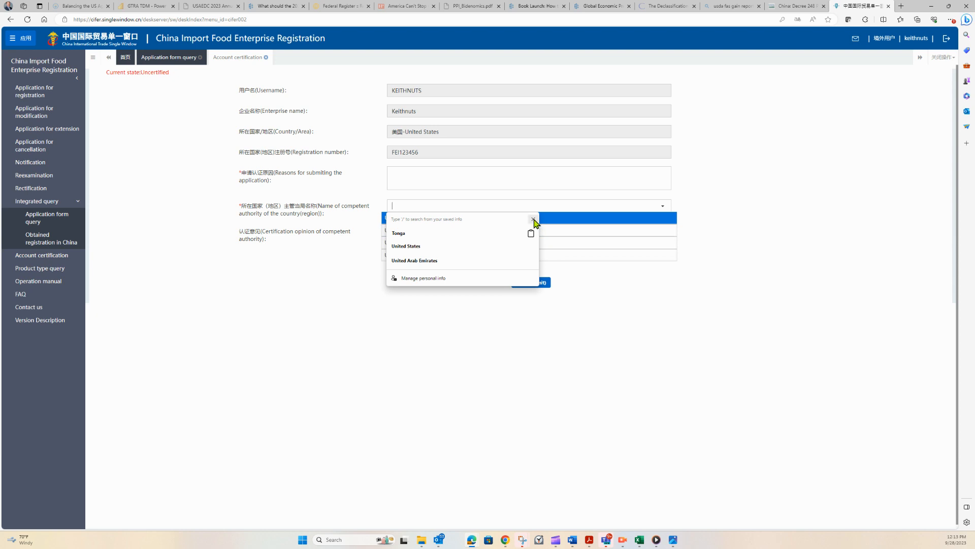
click(533, 219)
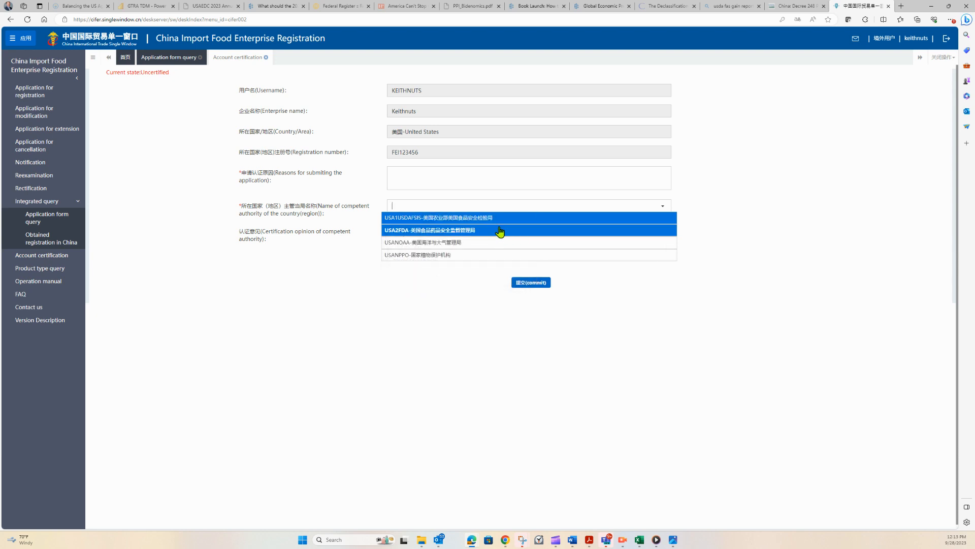
click(364, 317)
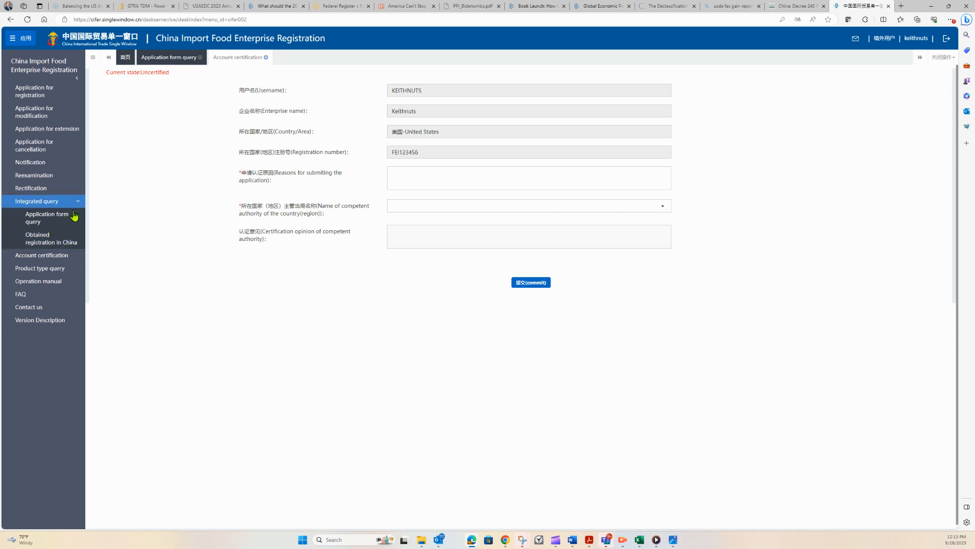
Open Application for registration and expand the Nuts and seeds and Dried fruits categories.
click(62, 90)
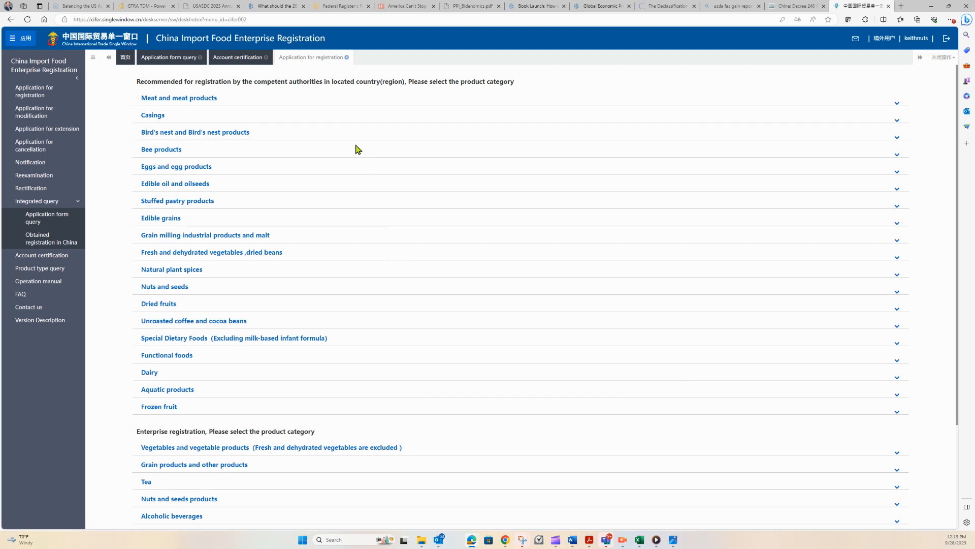
scroll(369, 268, down, 1)
scroll(368, 268, up, 1)
click(186, 288)
scroll(229, 299, down, 1)
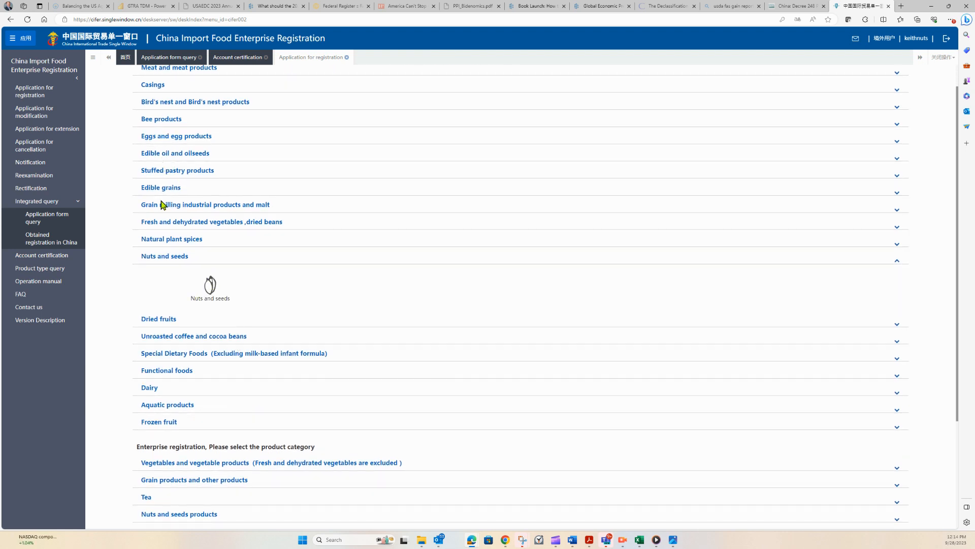
click(167, 319)
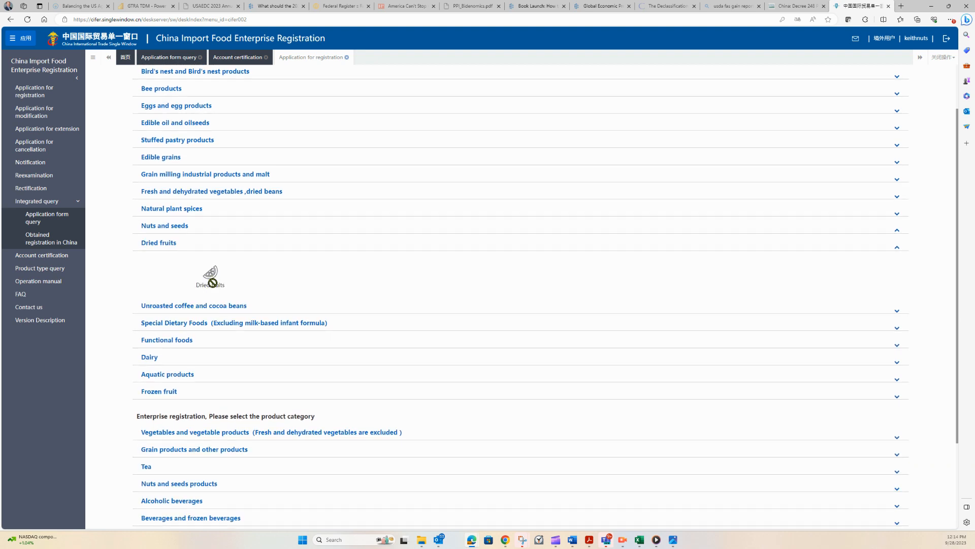
Open the Nuts and seeds products registration form under enterprise registration.
scroll(223, 276, down, 2)
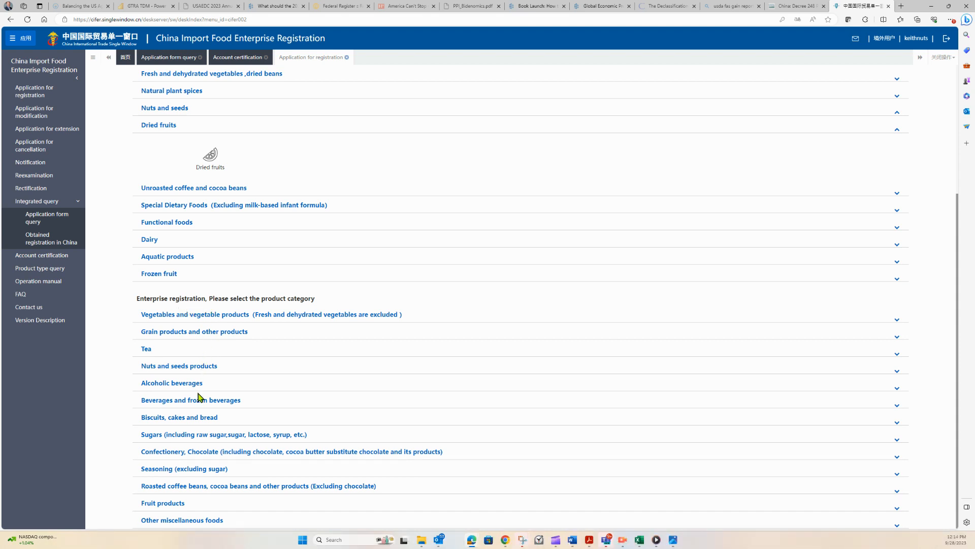
click(185, 366)
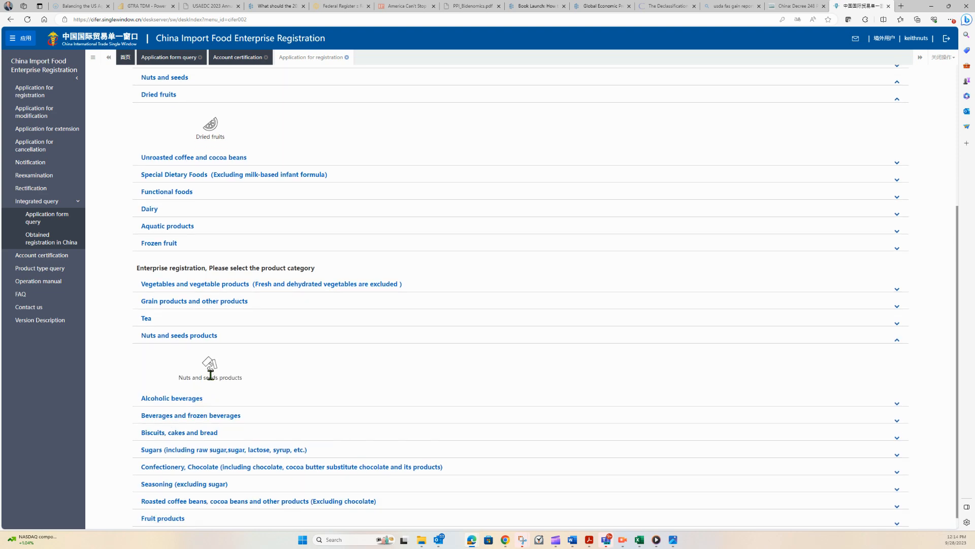
click(211, 364)
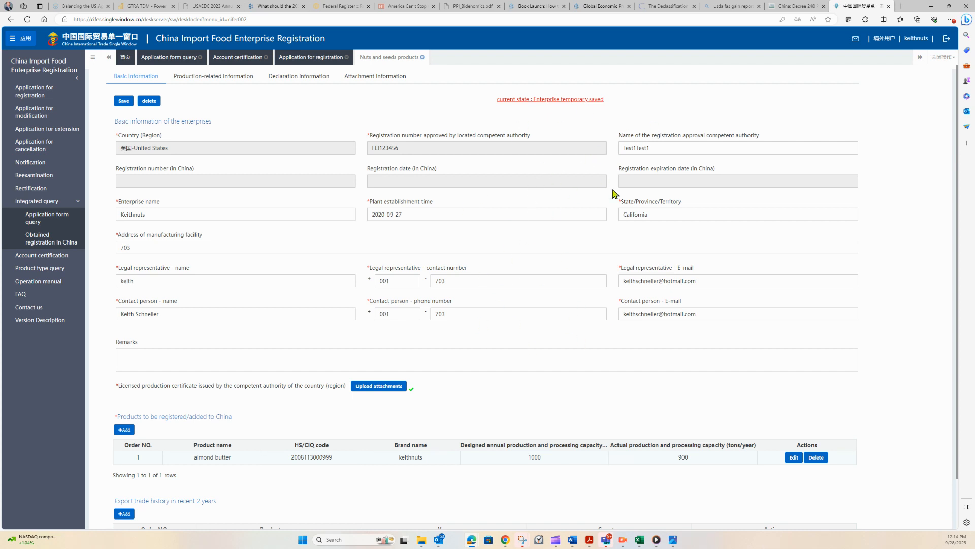
Clear the name of the registration approval competent authority field.
click(672, 150)
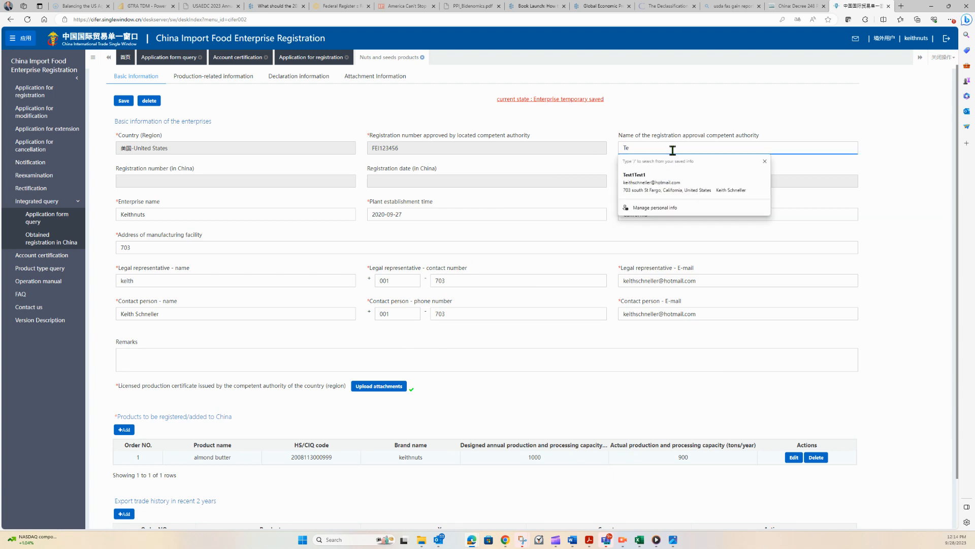
key(BackSpace)
key(BackSpace)
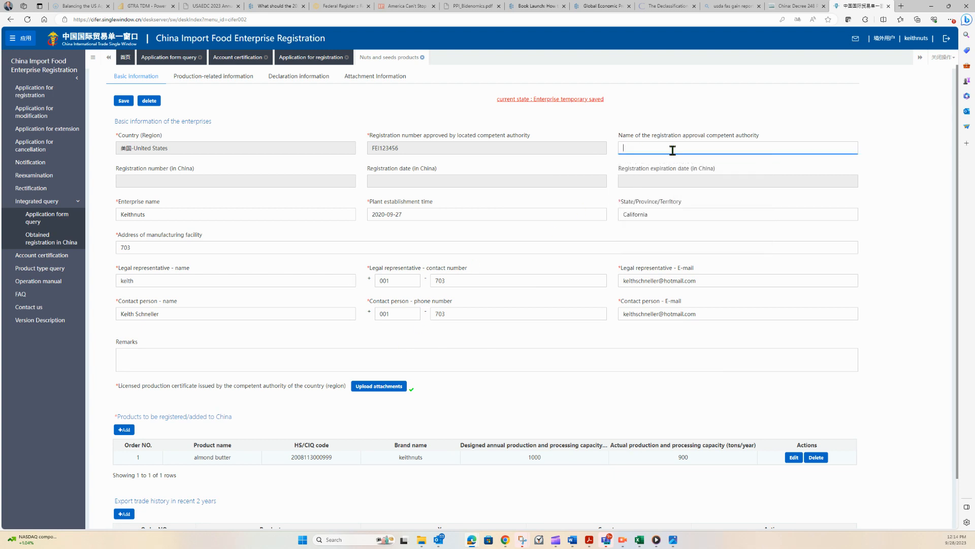
click(537, 264)
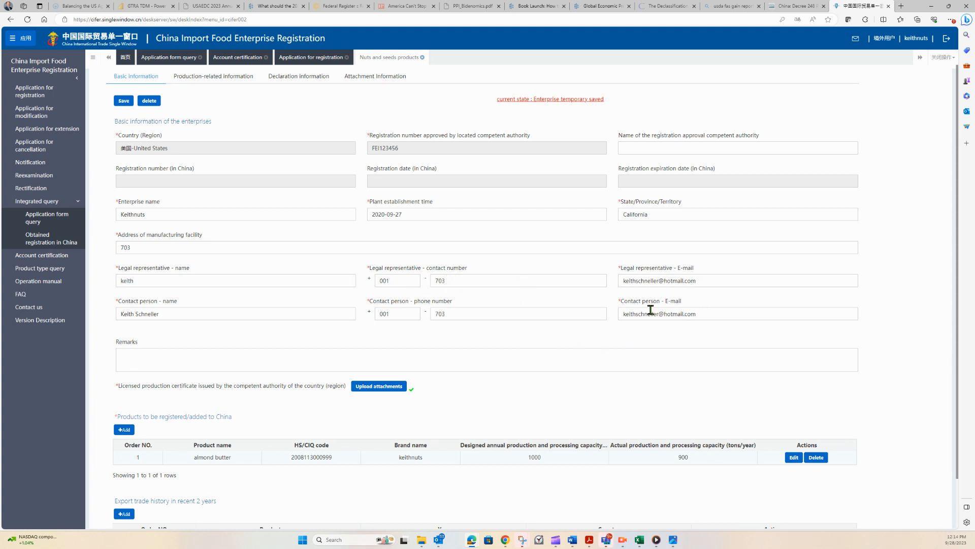
Open the licensed production certificate attachments and save them.
scroll(655, 350, down, 1)
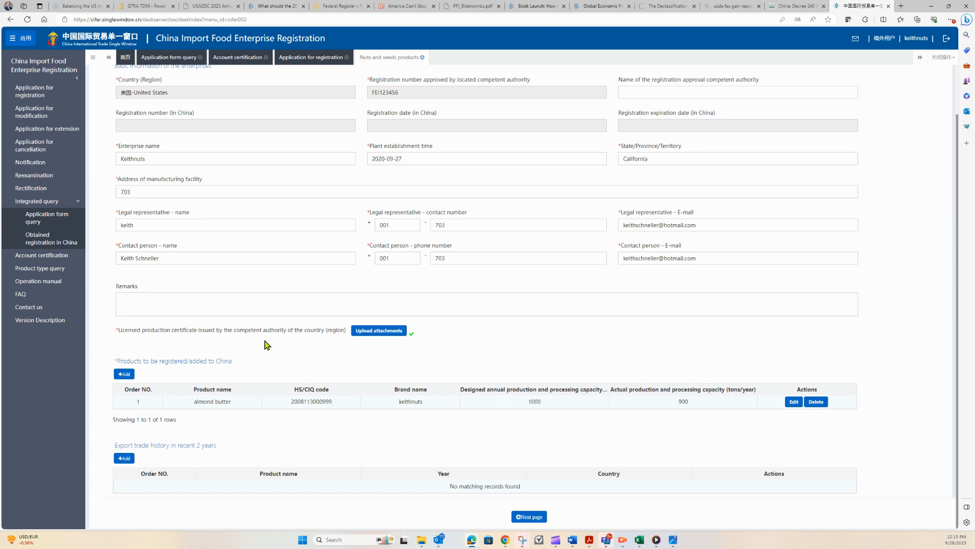
click(381, 332)
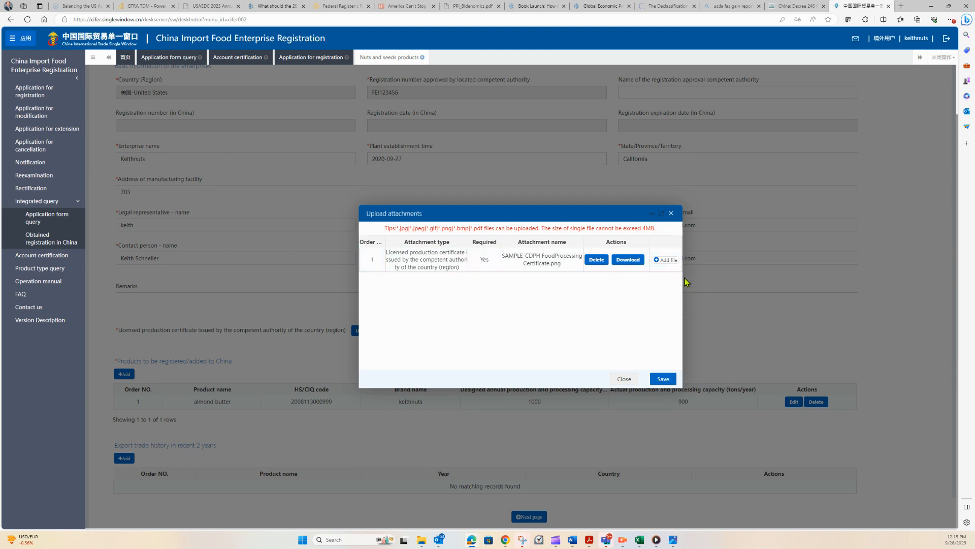
click(669, 379)
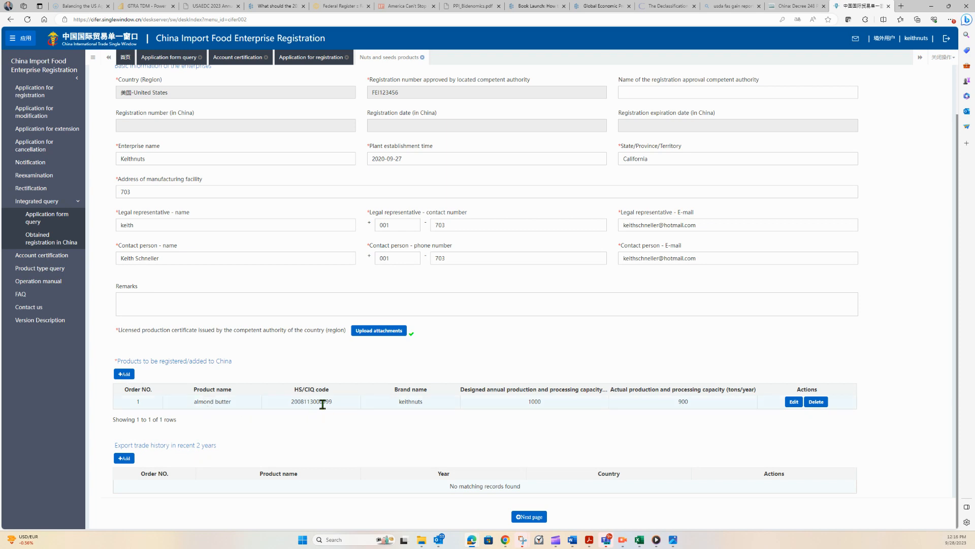
Add a product to register with processing as production type and Roasted almonds as the specific product.
click(125, 374)
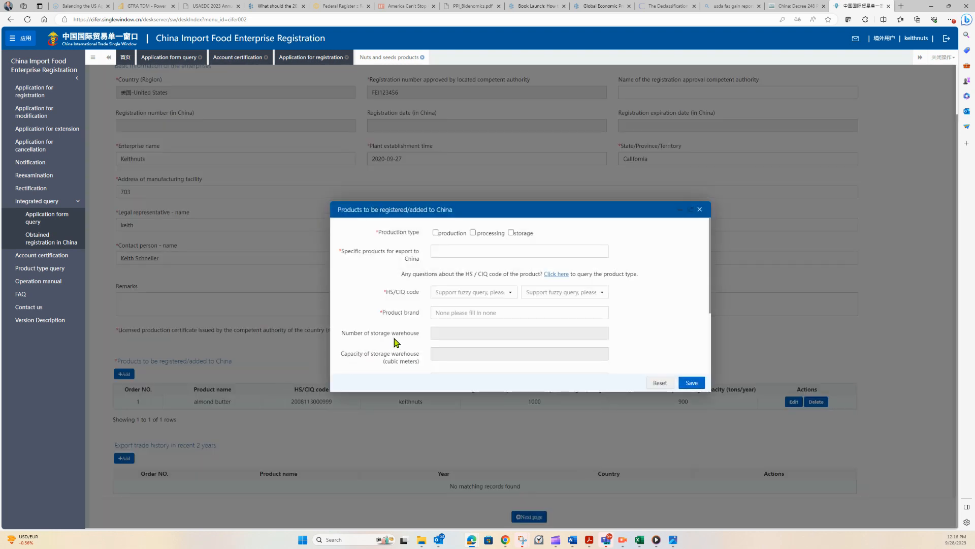
click(473, 232)
click(477, 249)
text(Roasted alm)
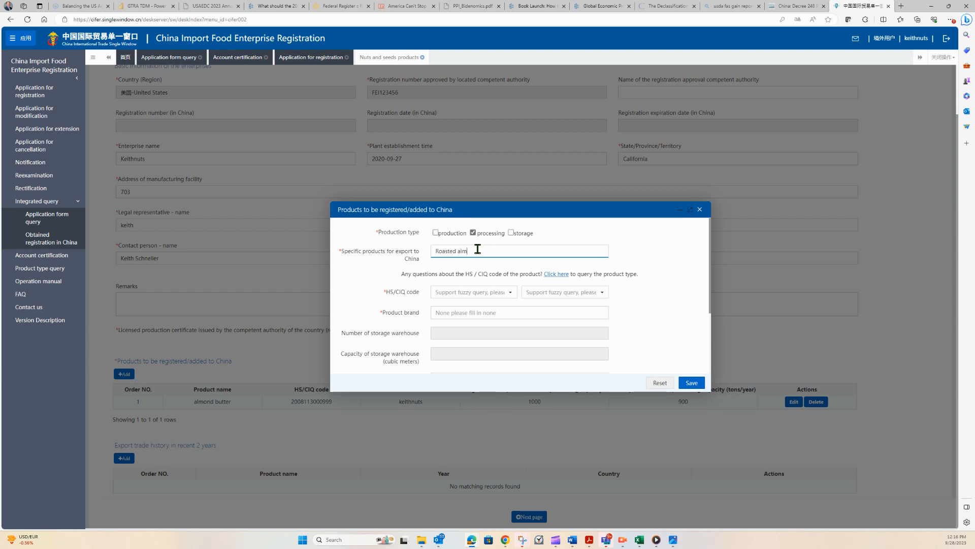
text(onds)
click(512, 292)
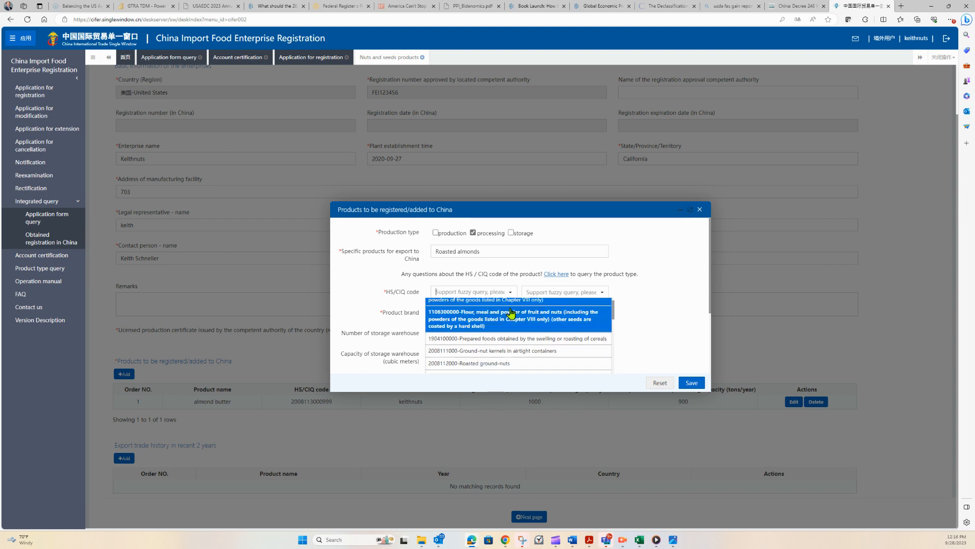
scroll(501, 337, down, 2)
scroll(502, 337, down, 3)
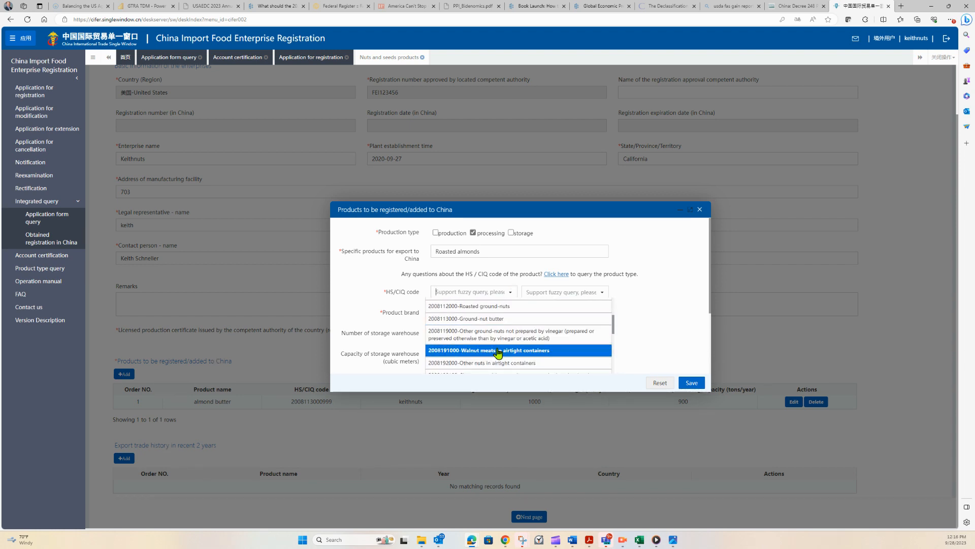
scroll(498, 351, down, 1)
scroll(500, 356, down, 2)
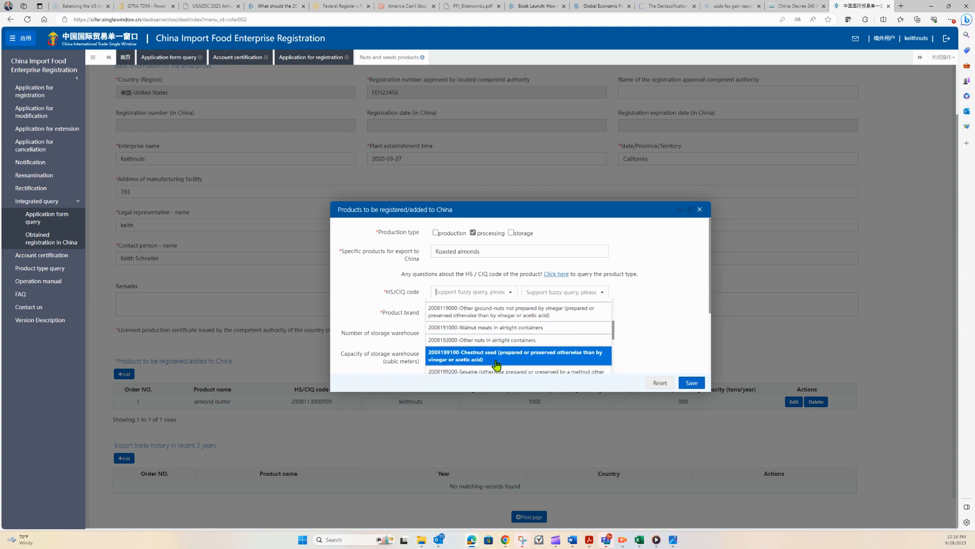
scroll(503, 344, down, 3)
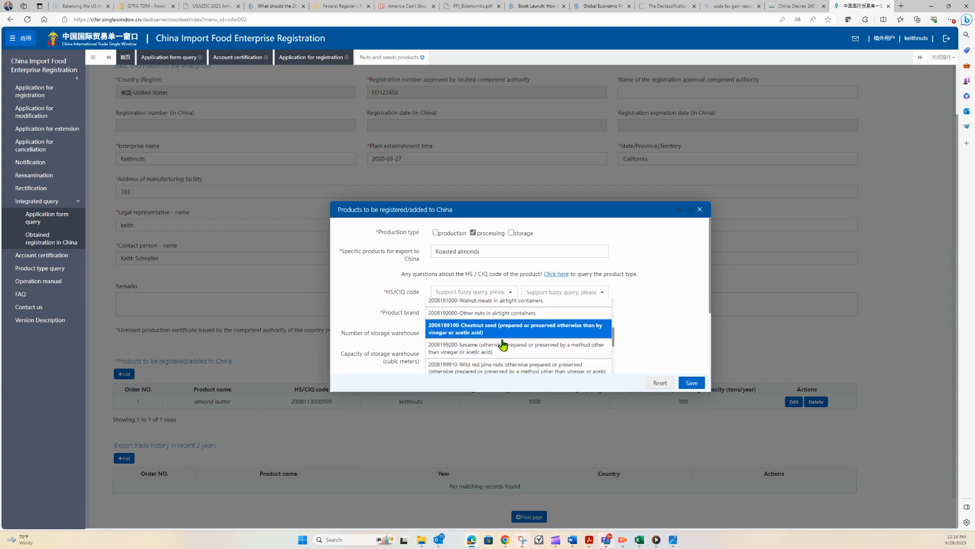
scroll(503, 345, down, 1)
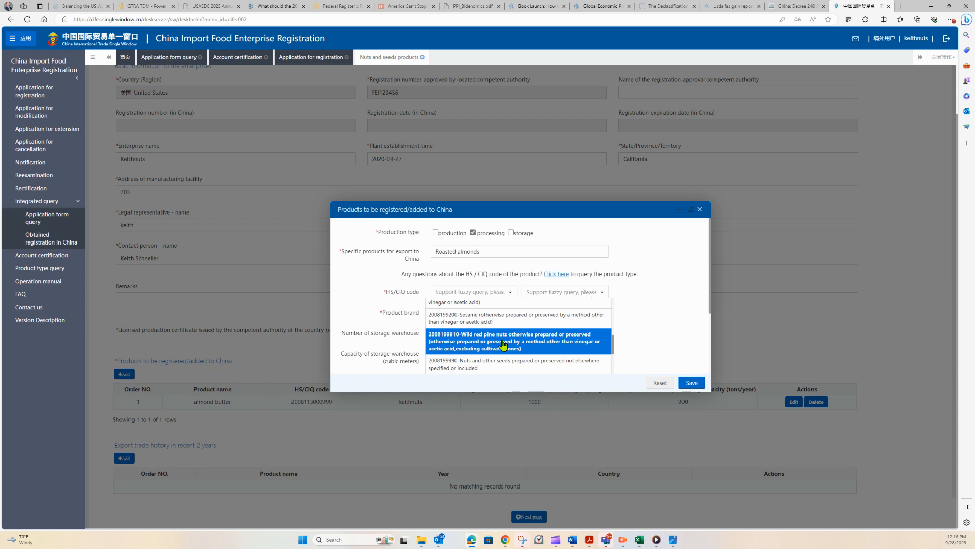
scroll(503, 355, down, 1)
click(502, 351)
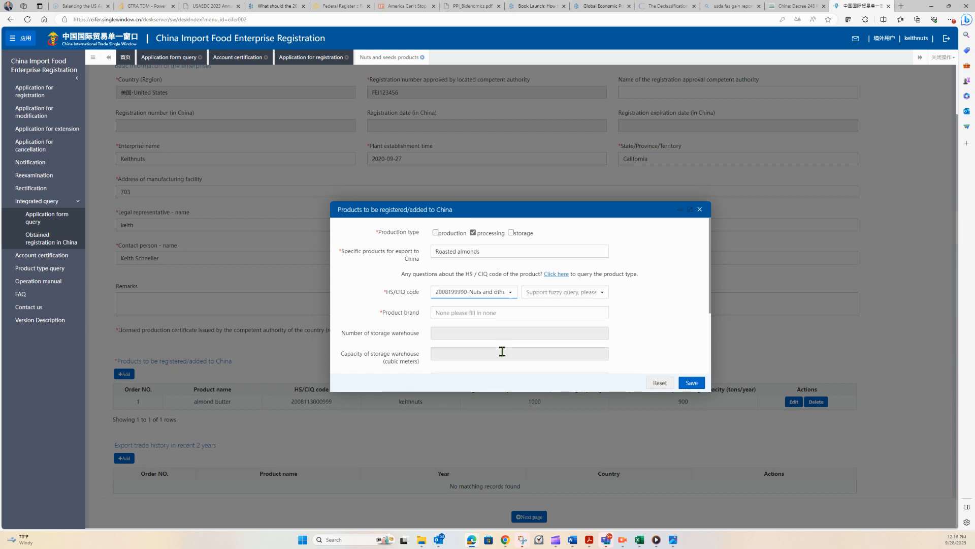
Choose sub-code 105 – nuts and other seeds prepared or preserved (other nuts in airtight containers) for the HS/CIQ code.
click(603, 293)
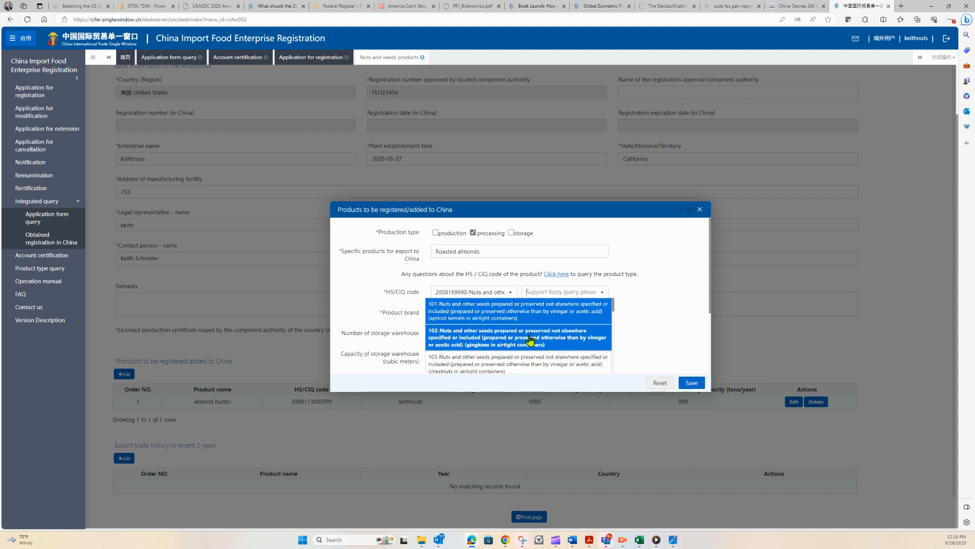
scroll(531, 353, down, 2)
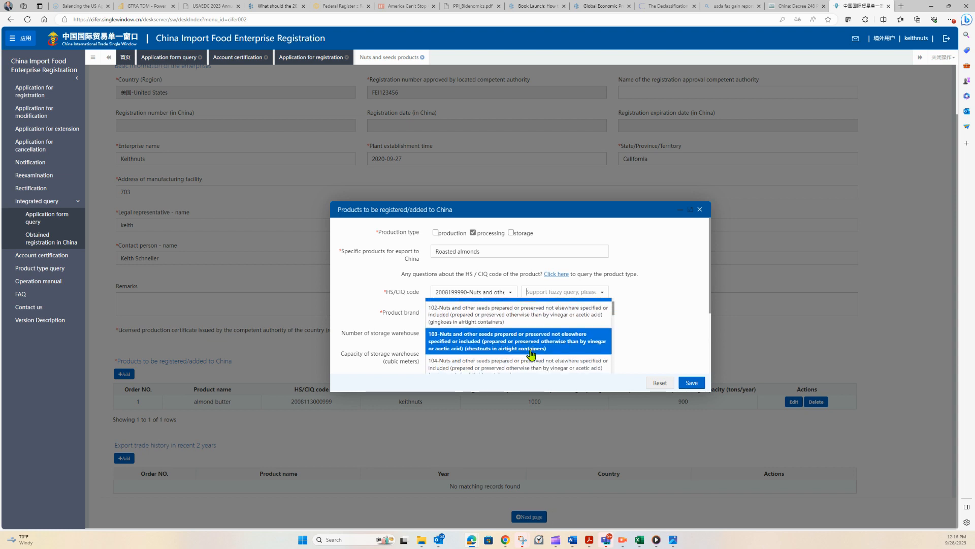
scroll(532, 354, down, 2)
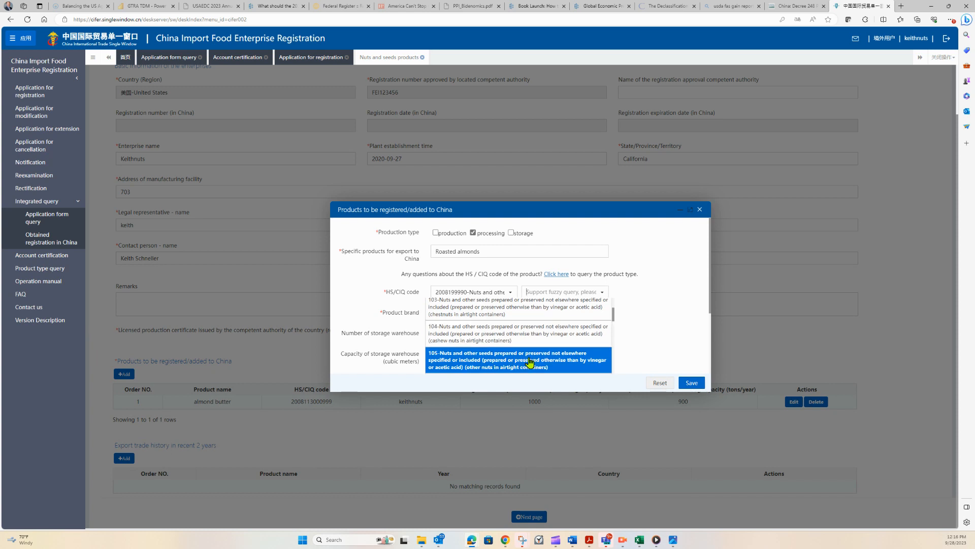
scroll(529, 361, down, 2)
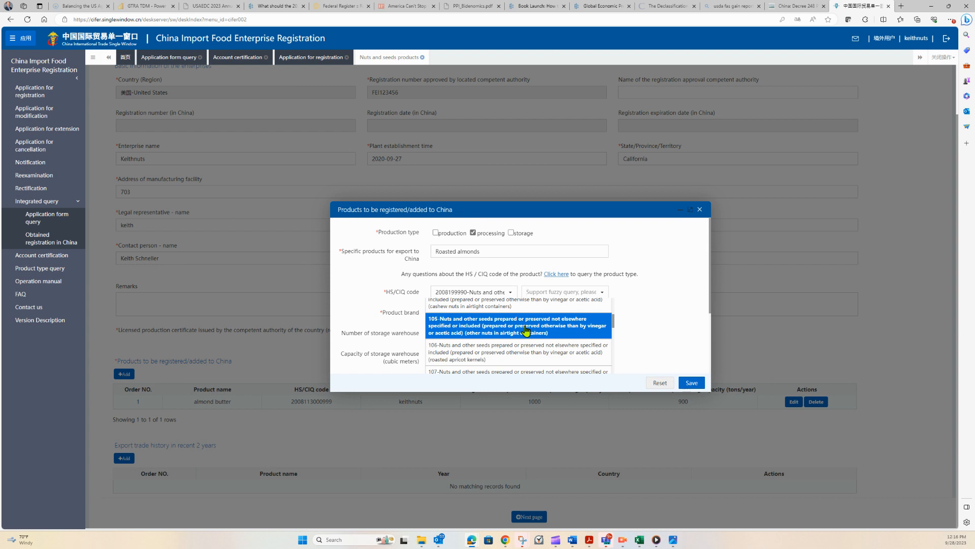
click(546, 328)
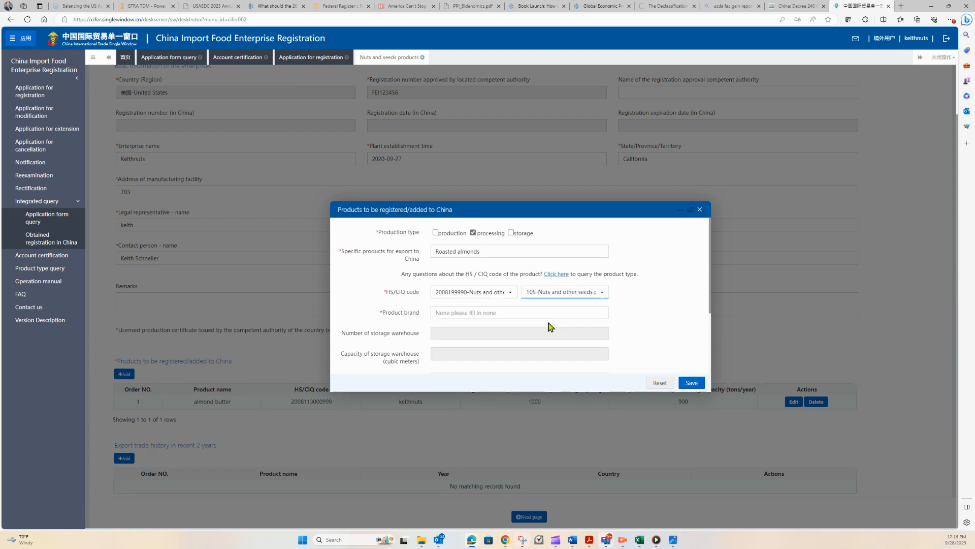
Enter keithsnuts as the product brand.
click(520, 315)
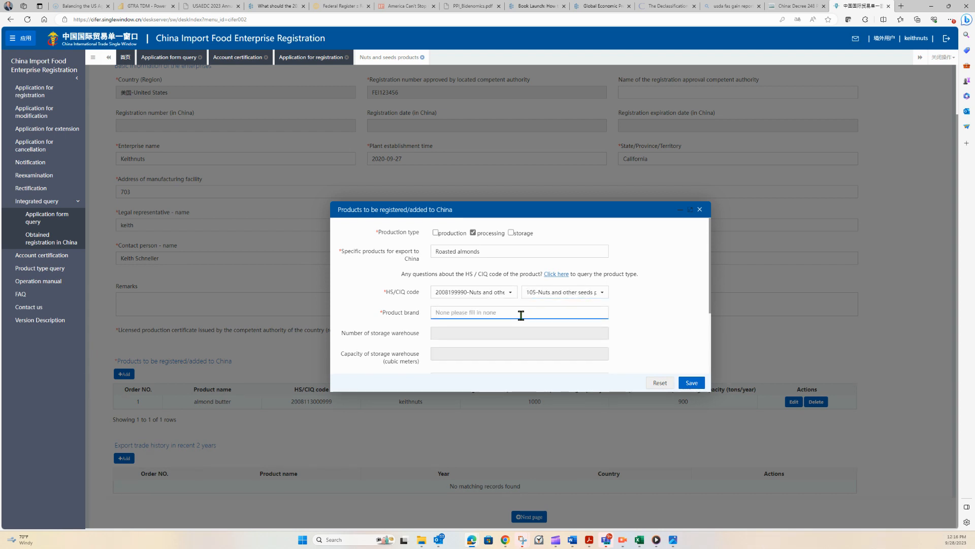
text(keithsnuts)
Set designed annual capacity to 1000 and actual capacity to 900 tons/year, then save the product.
scroll(521, 315, down, 3)
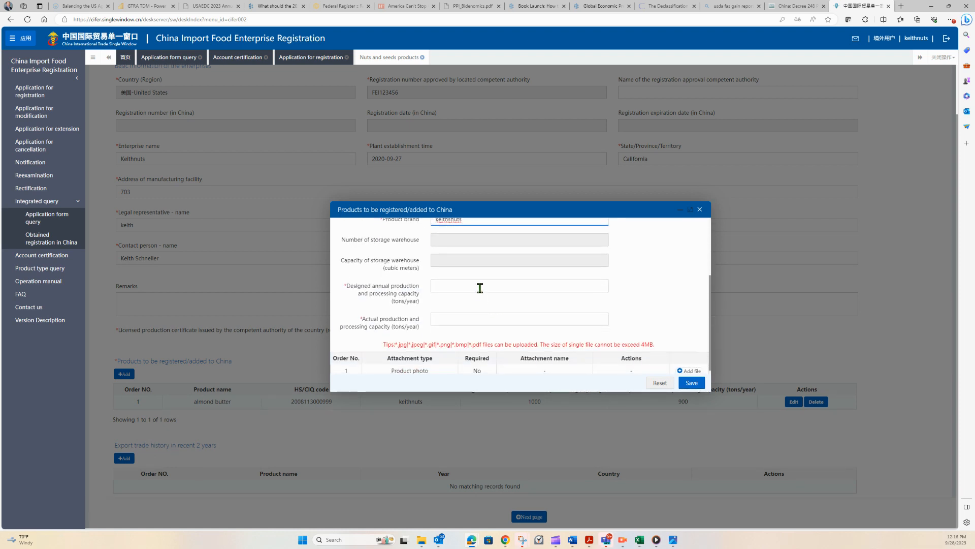
click(479, 288)
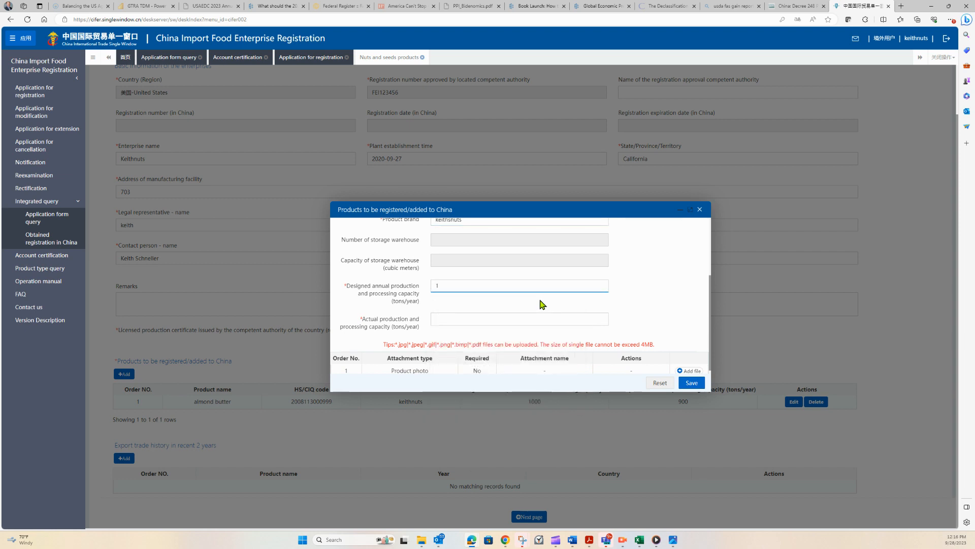
text(1000)
key(Tab)
text(900)
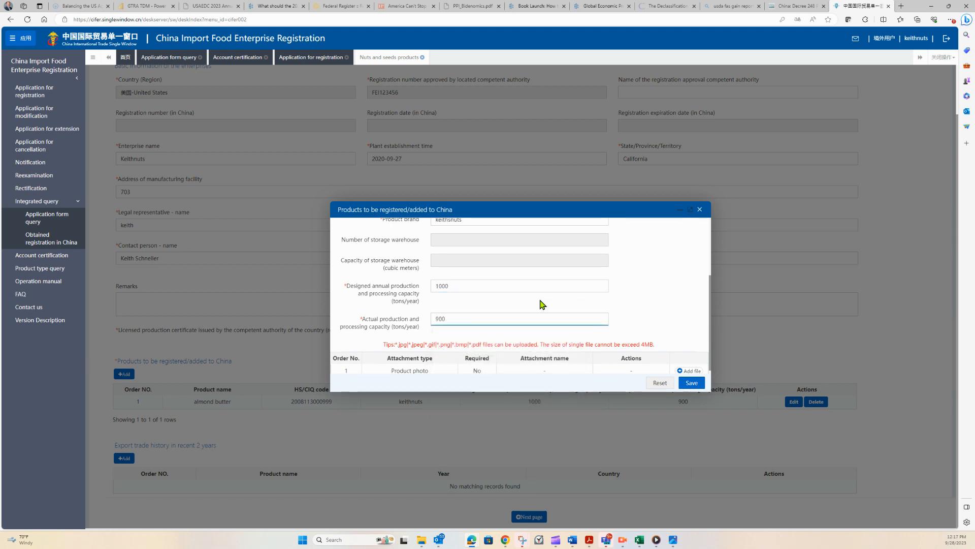
scroll(542, 304, down, 1)
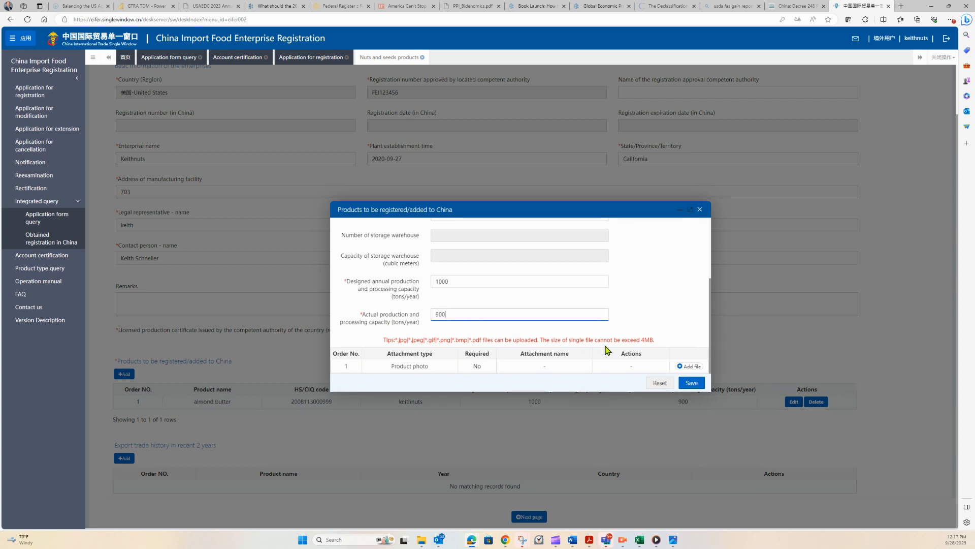
click(690, 386)
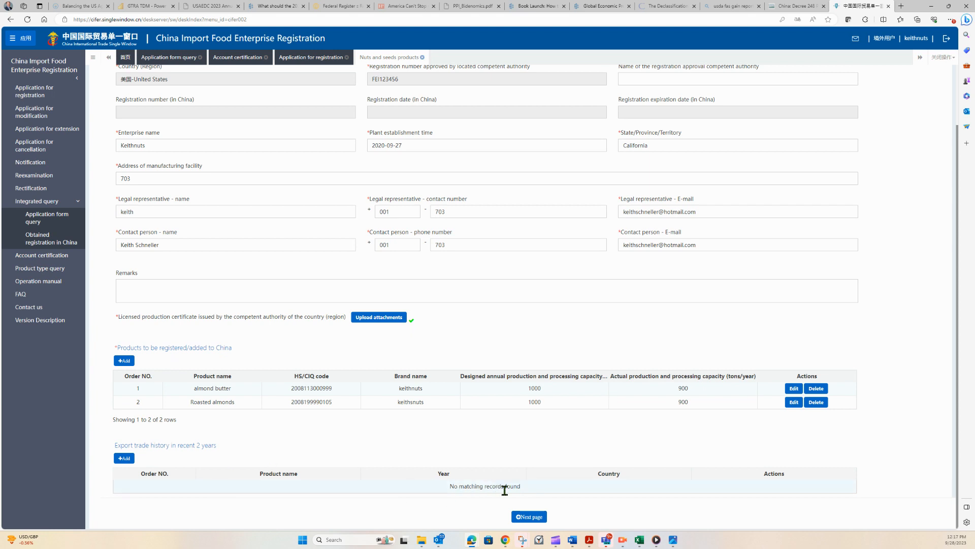
Move to the production-related information page and examine the raw material and production correspondence entry dialogs without adding entries.
click(529, 516)
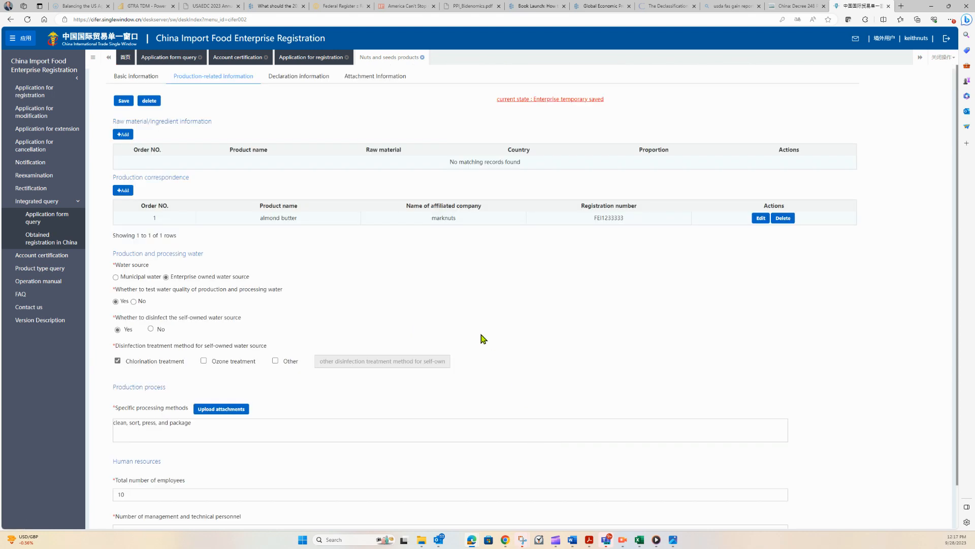
click(124, 135)
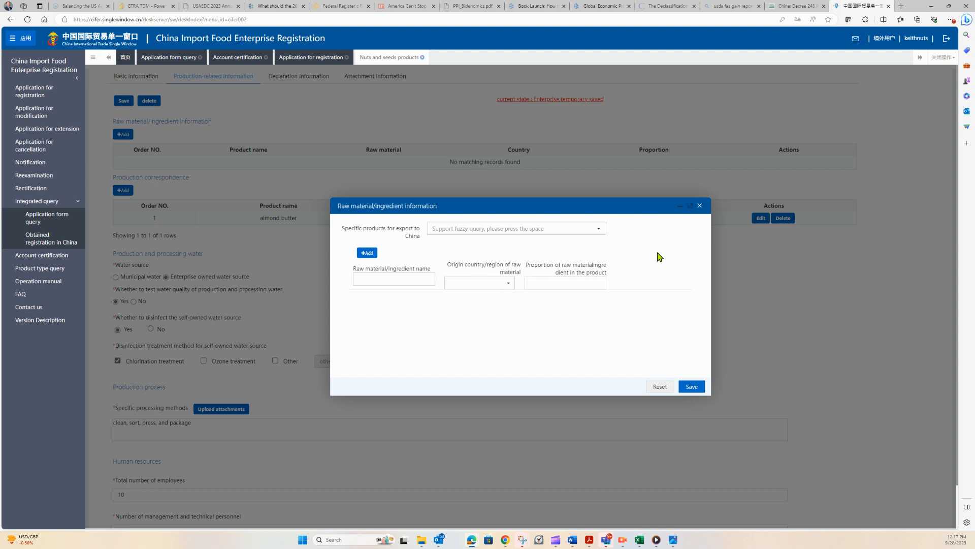
click(700, 206)
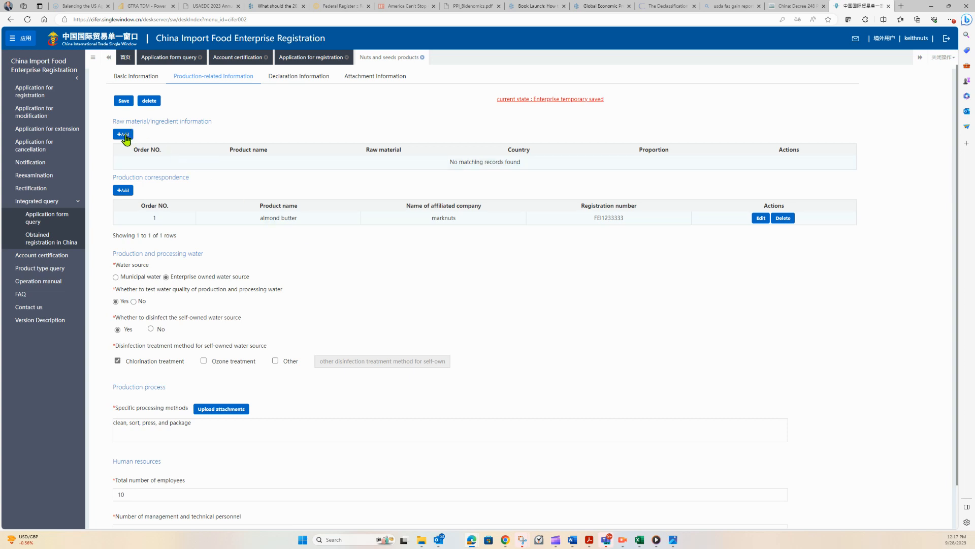
click(124, 191)
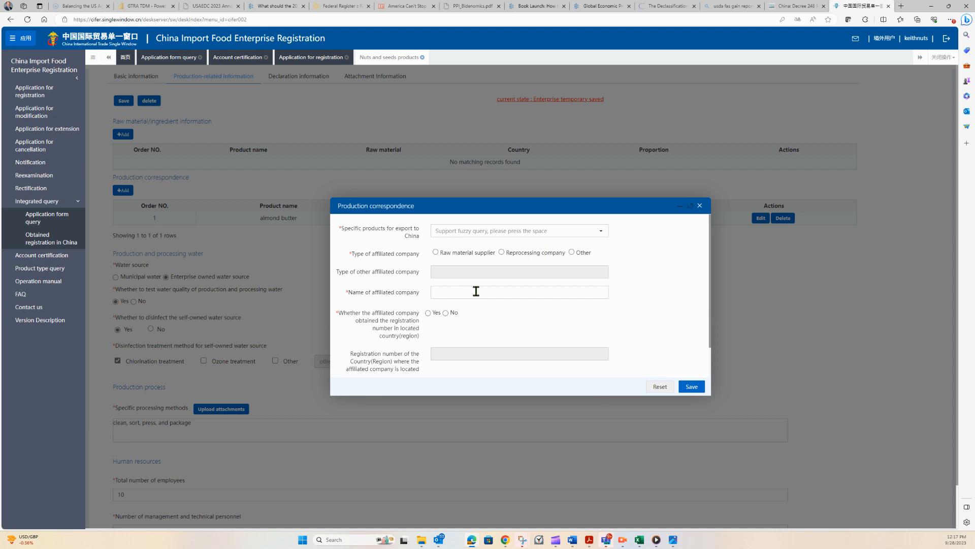
scroll(476, 314, down, 2)
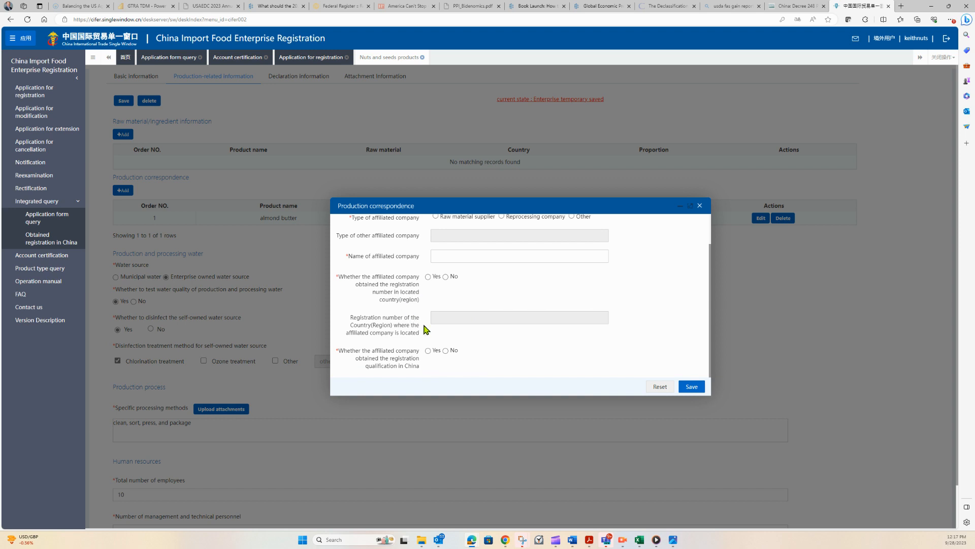
scroll(463, 354, down, 1)
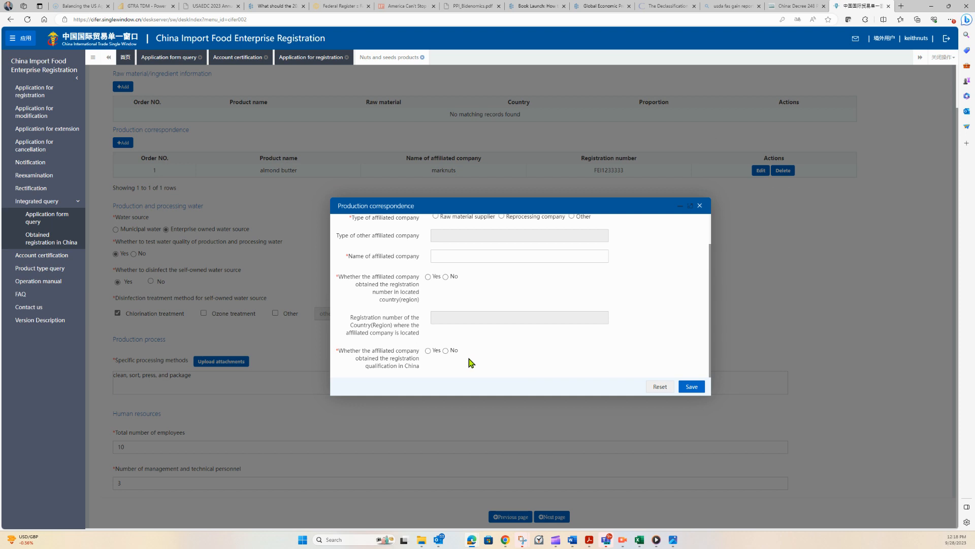
click(700, 205)
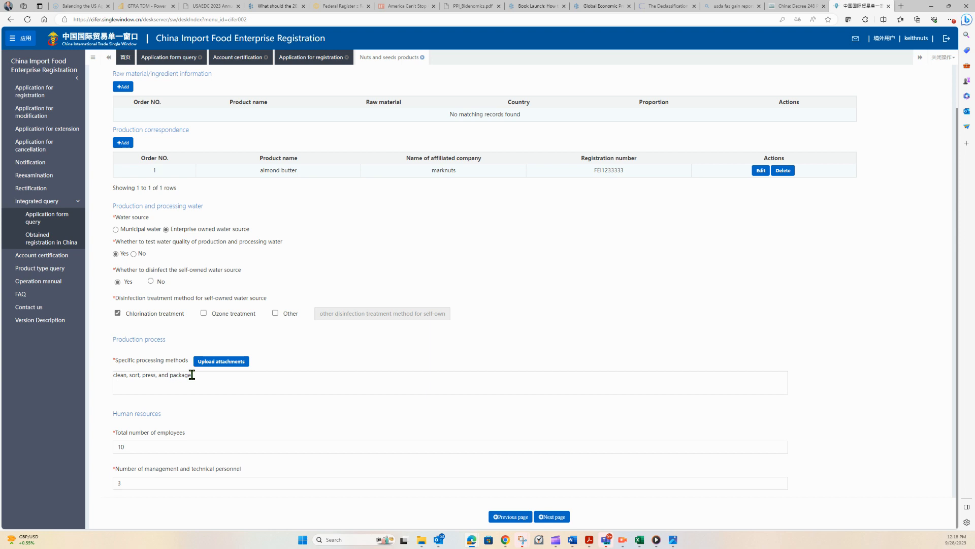
Upload Flow Chart (Shelled Almonds) as the specific processing methods attachment and save it.
click(226, 363)
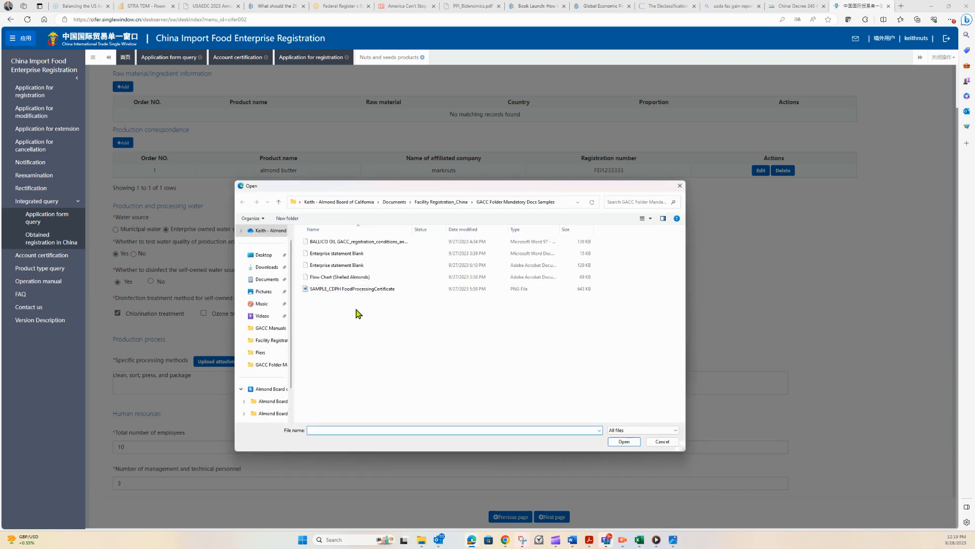
click(351, 277)
click(624, 442)
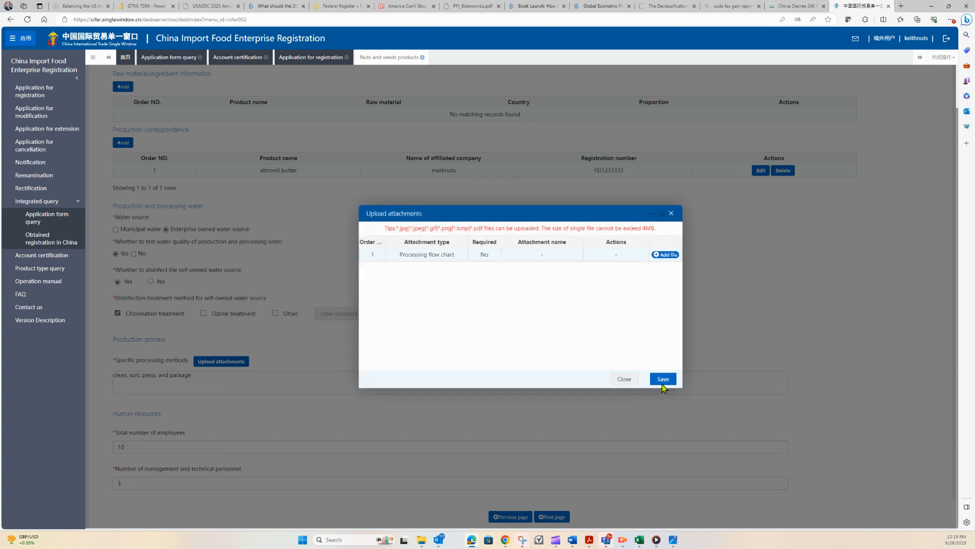
click(663, 384)
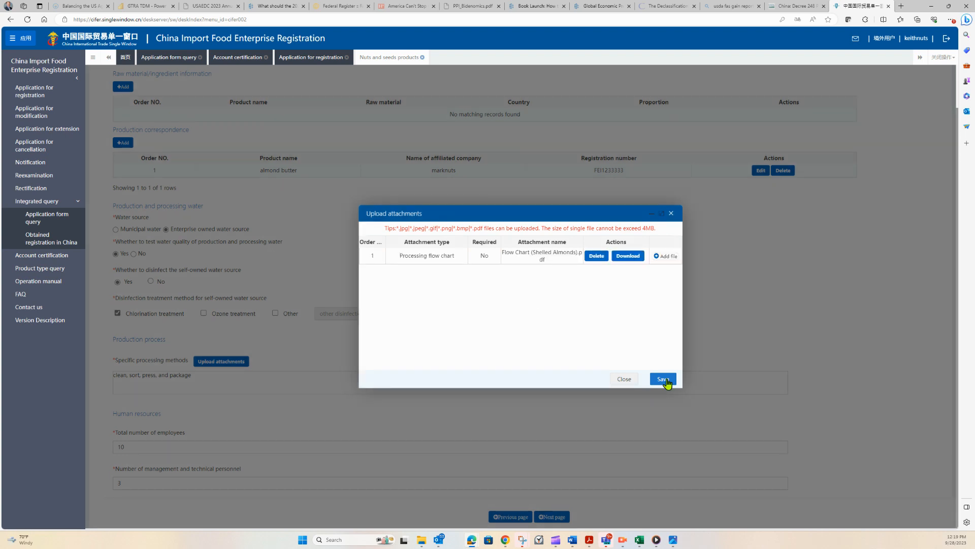
click(663, 379)
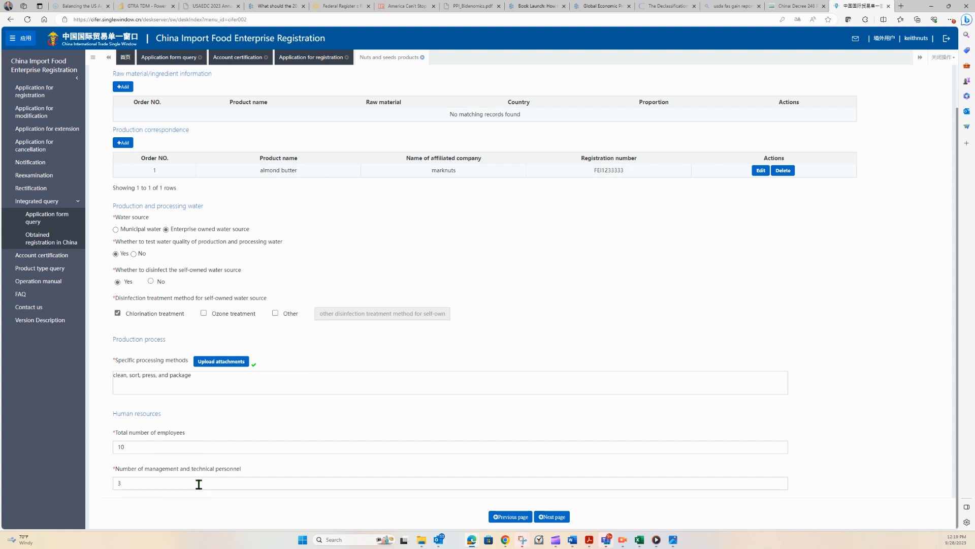
Go to the declaration information page and upload Enterprise statement Blank as the manufacturer declaration.
click(553, 517)
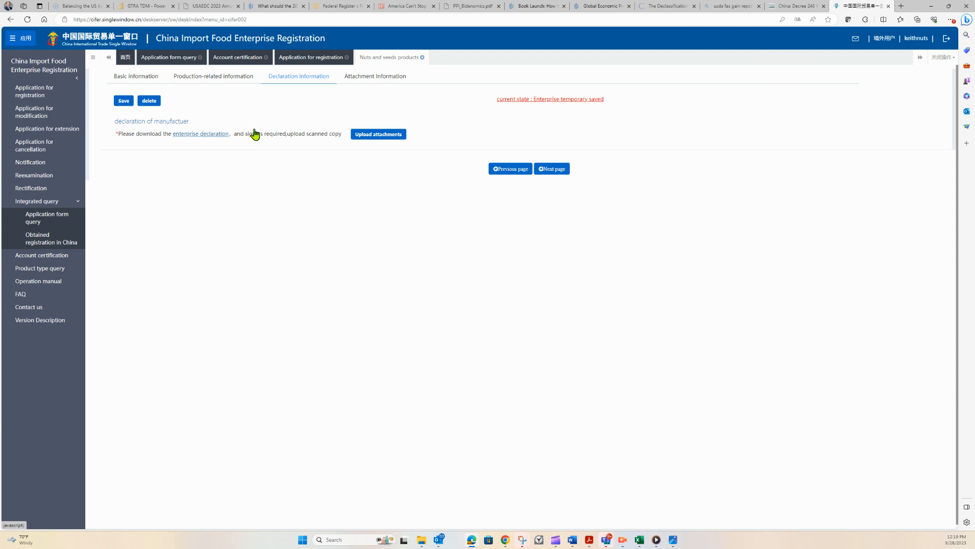
click(385, 136)
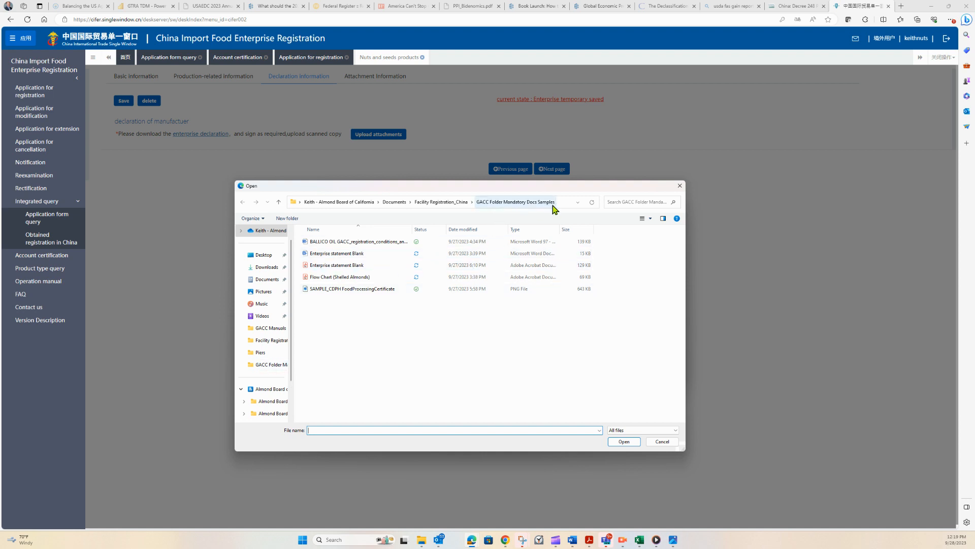
click(348, 270)
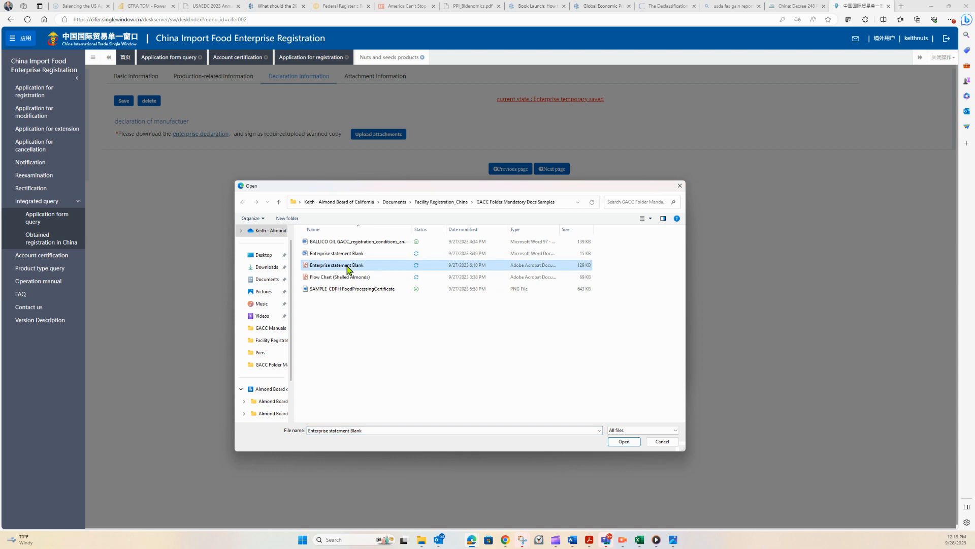
click(624, 441)
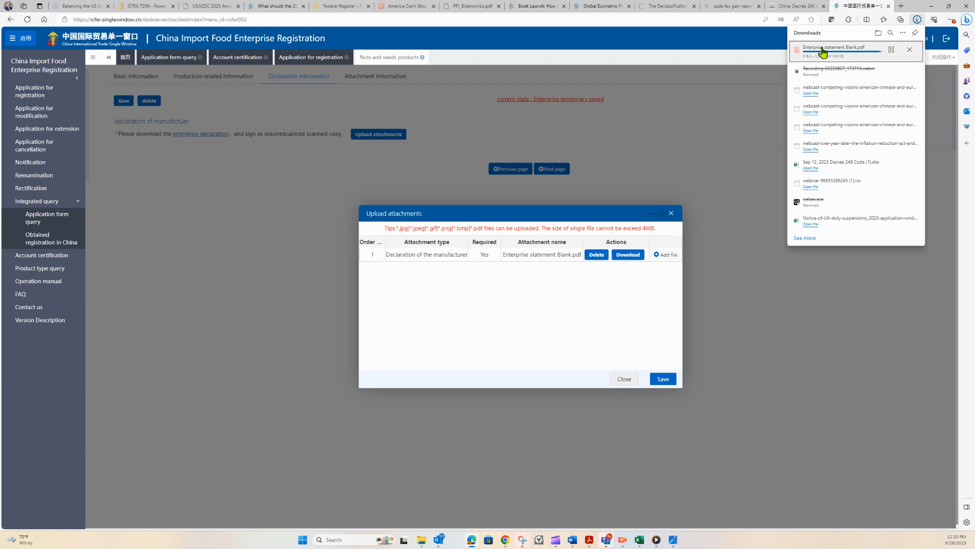
Open the downloaded Enterprise statement Blank PDF to review it, then close it and the attachment dialog.
click(823, 51)
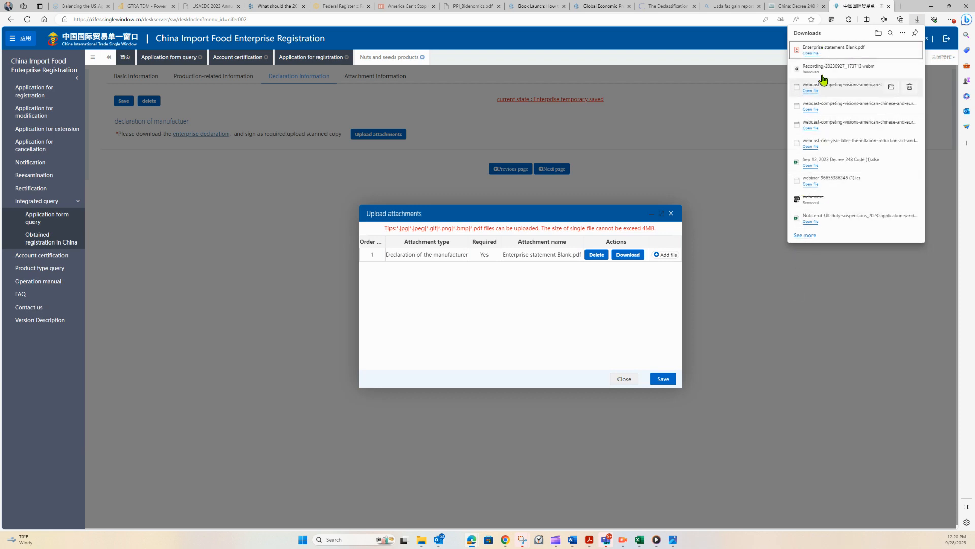
click(811, 53)
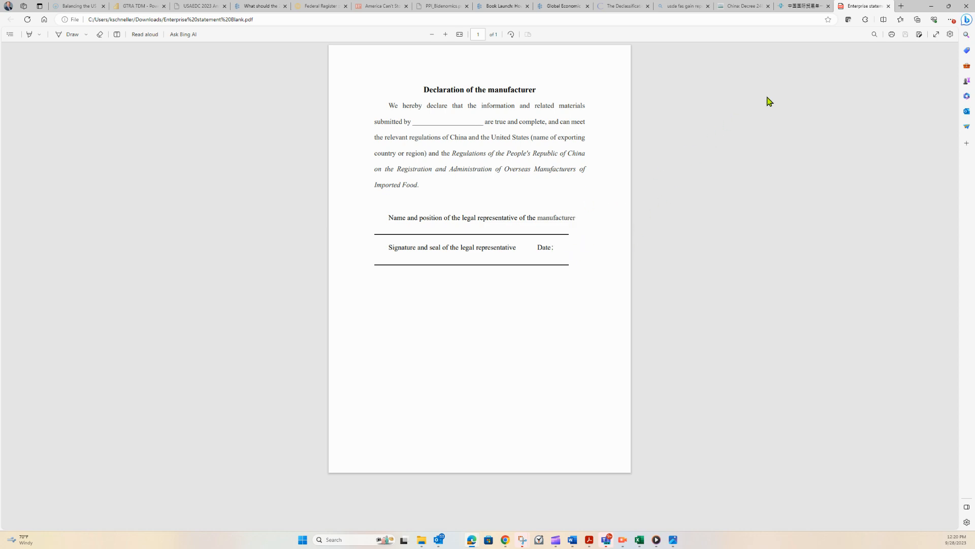
click(889, 6)
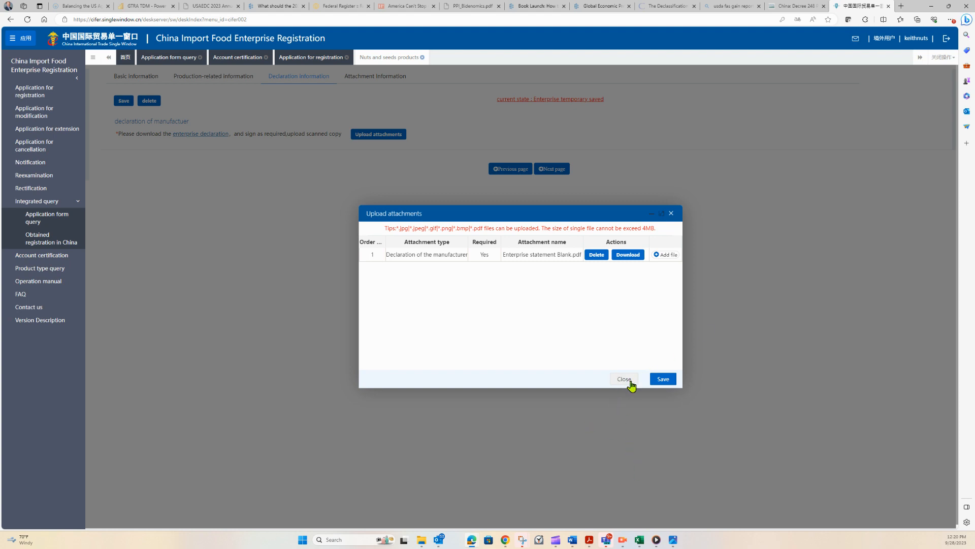
click(659, 384)
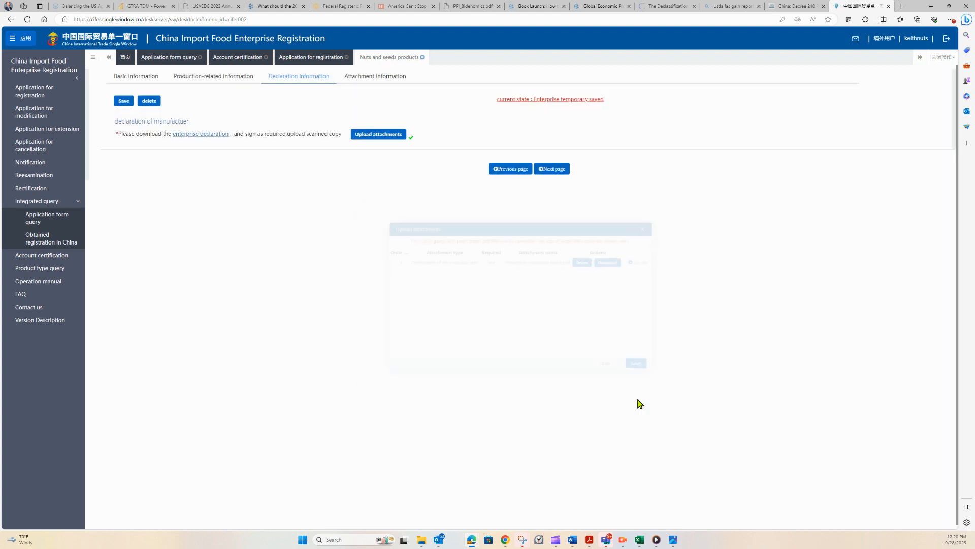
Go to the attachment information page and preview the complete application, scrolling through all its sections.
click(554, 169)
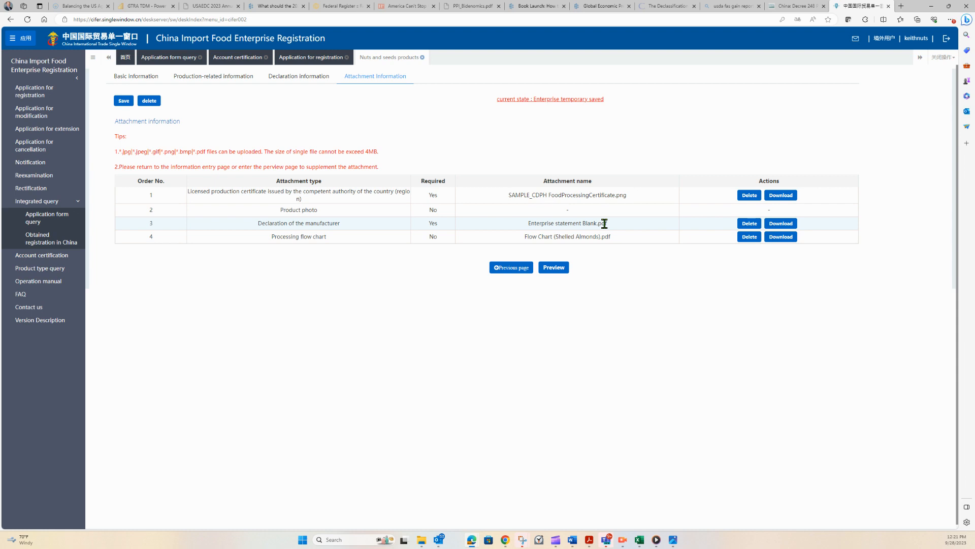
click(551, 268)
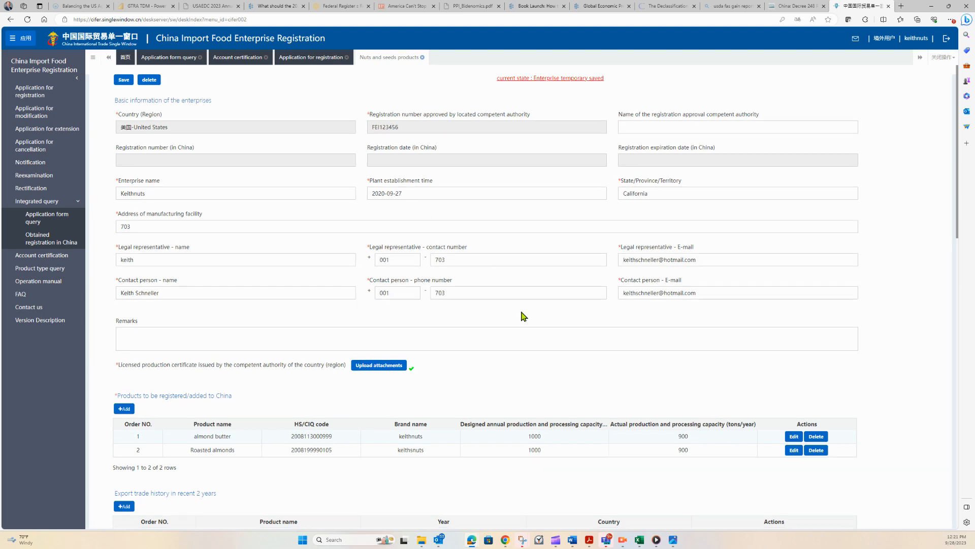
scroll(522, 316, down, 3)
scroll(503, 216, down, 7)
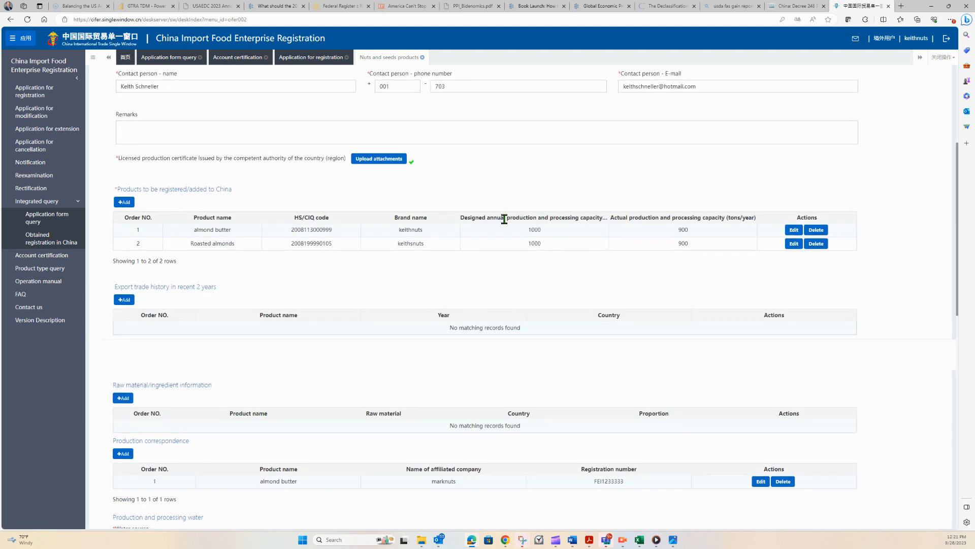
scroll(506, 226, down, 6)
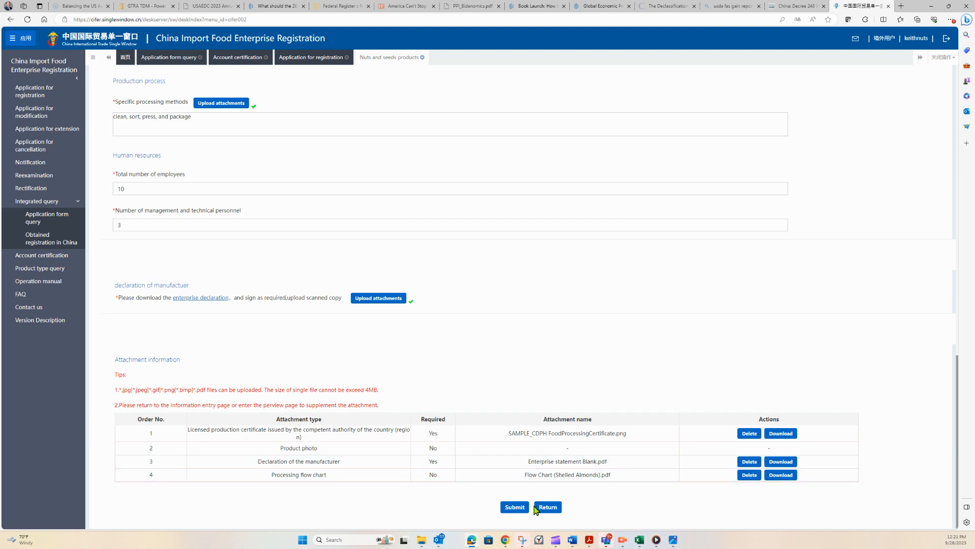
scroll(515, 355, up, 15)
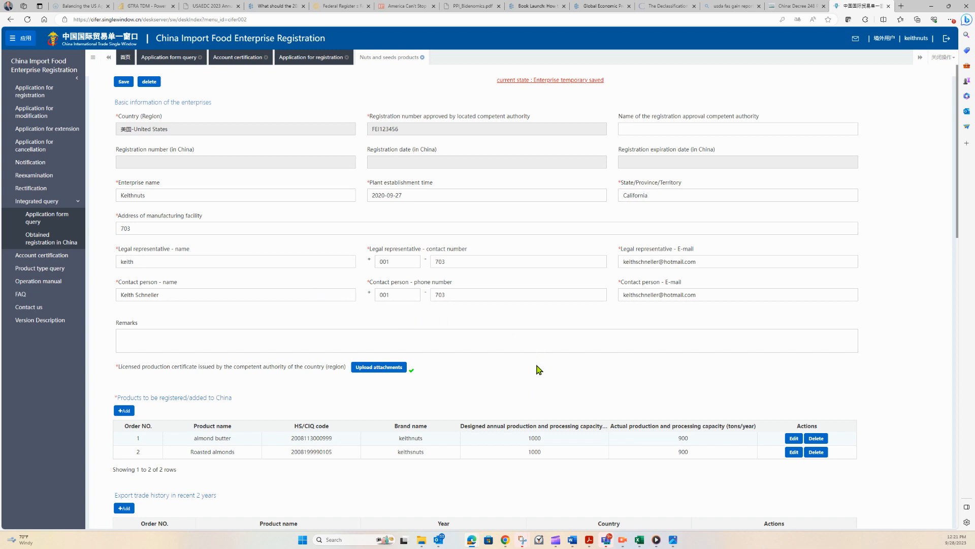
Scroll through the saved nuts and seeds products registration form to review its sections and attachments.
scroll(538, 370, down, 20)
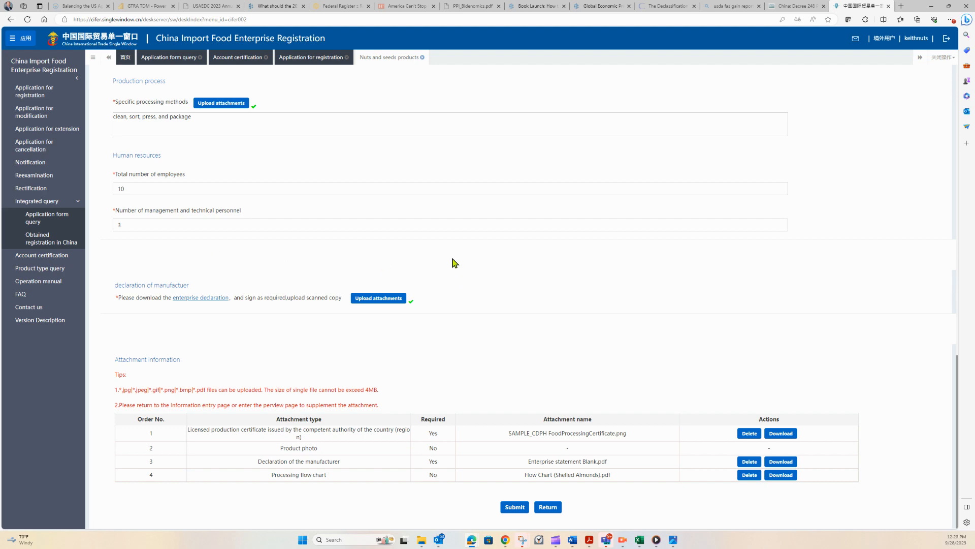
scroll(292, 325, up, 6)
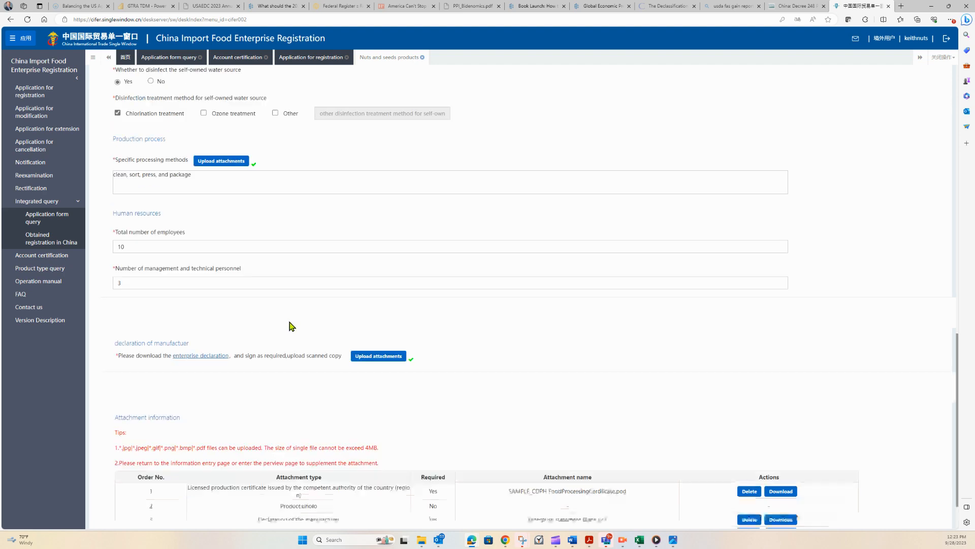
scroll(292, 325, up, 8)
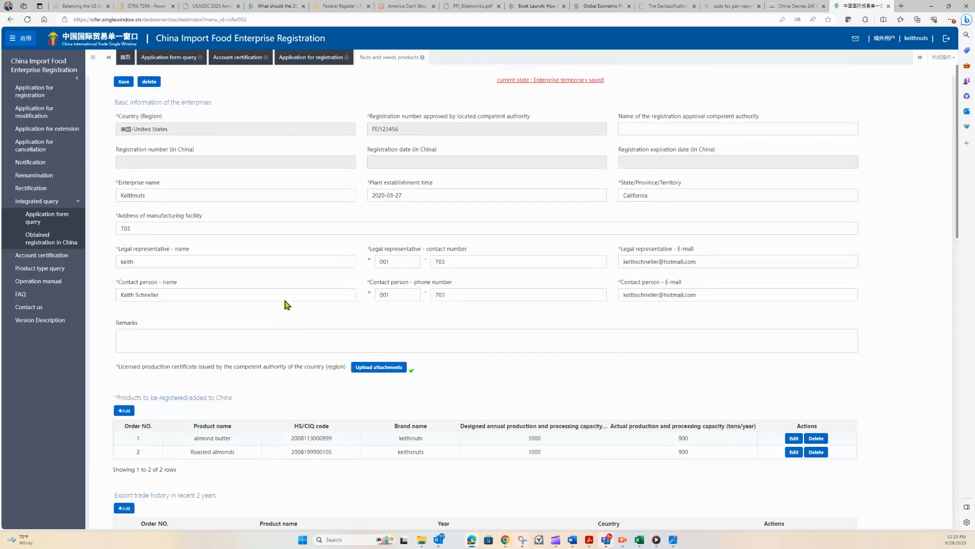
Open the application for registration page and browse the list of product categories.
click(34, 91)
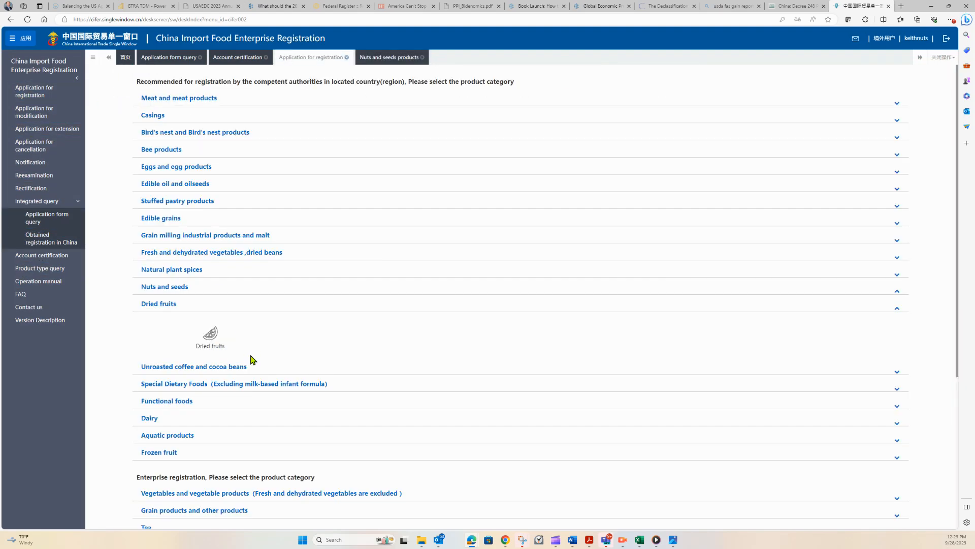
scroll(265, 442, down, 3)
scroll(279, 467, down, 2)
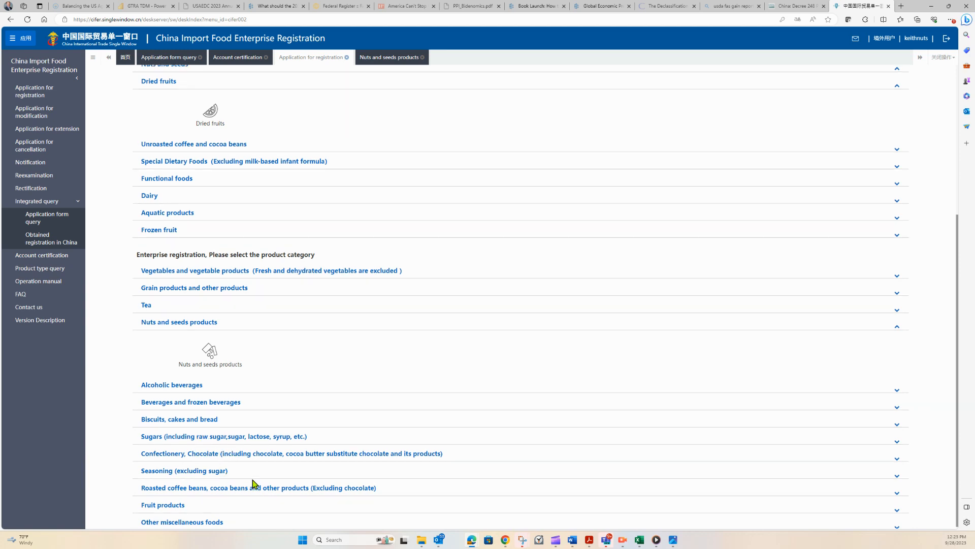
scroll(252, 482, up, 4)
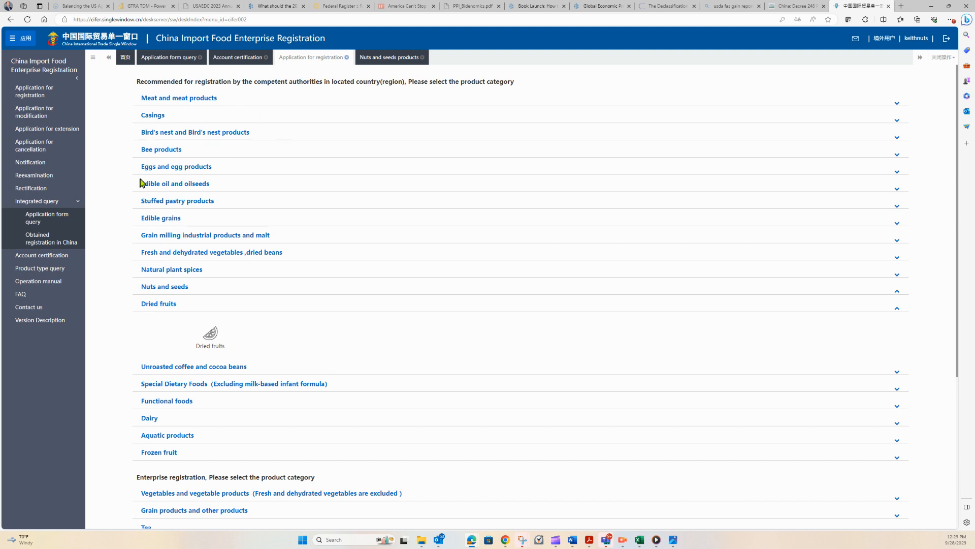